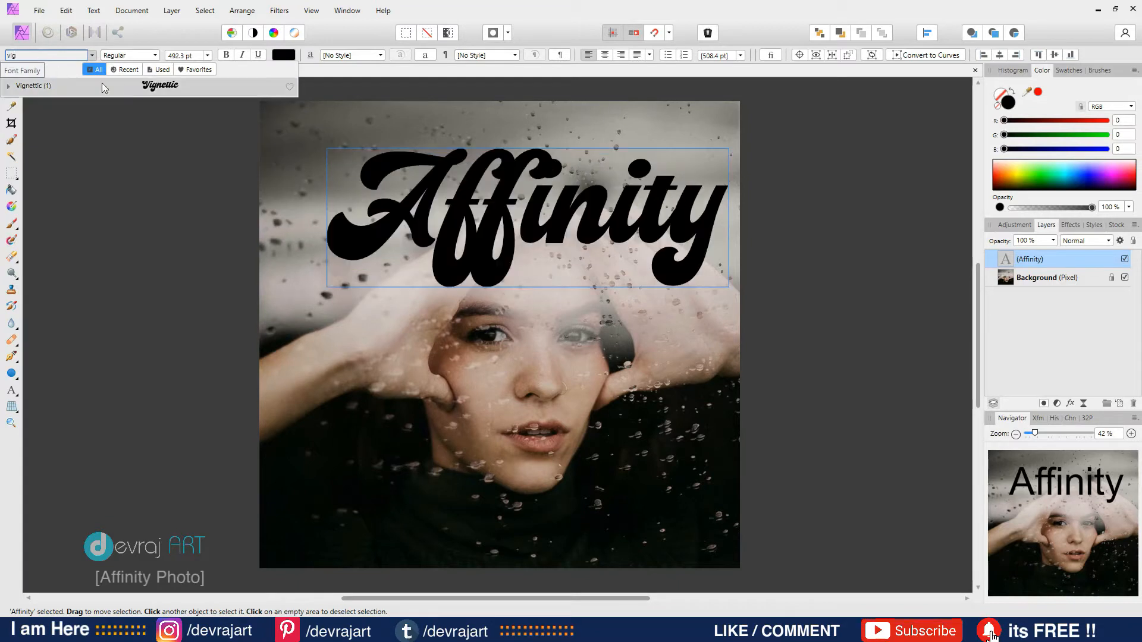
Position the Affinity text above the face within the image and set its layer blend mode to Screen
drag(438, 208, 435, 209)
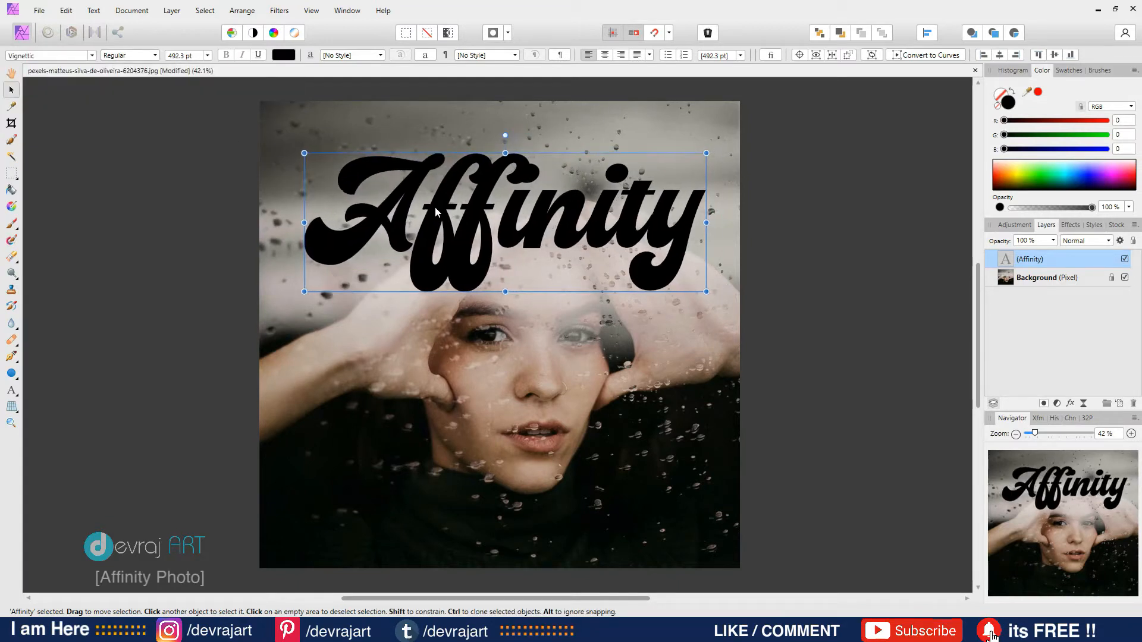
click(1089, 241)
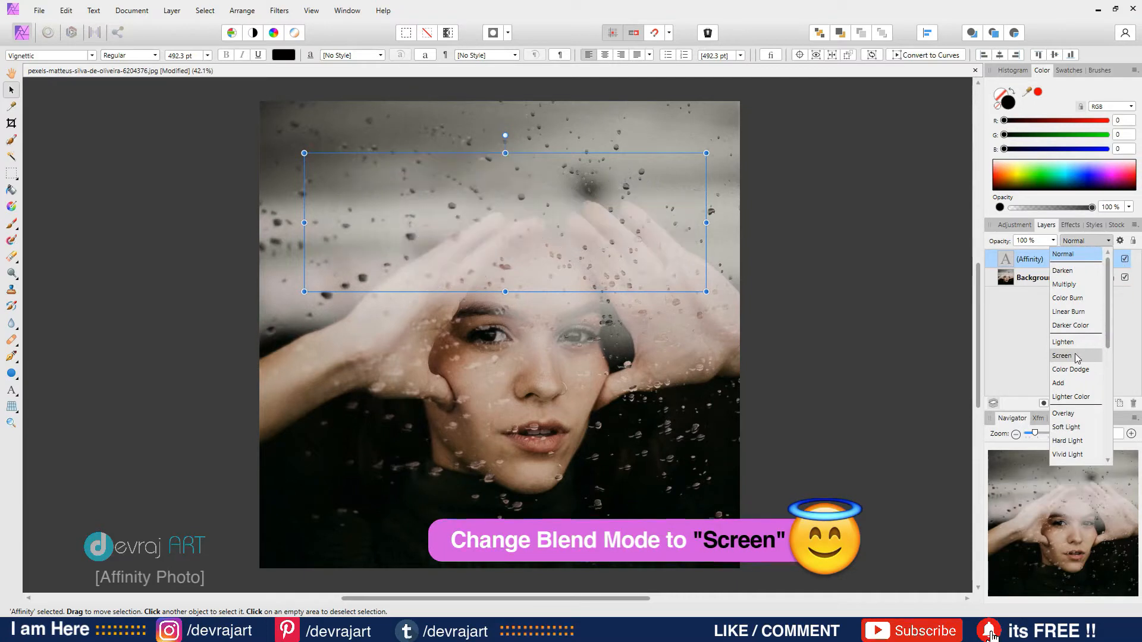
click(1062, 355)
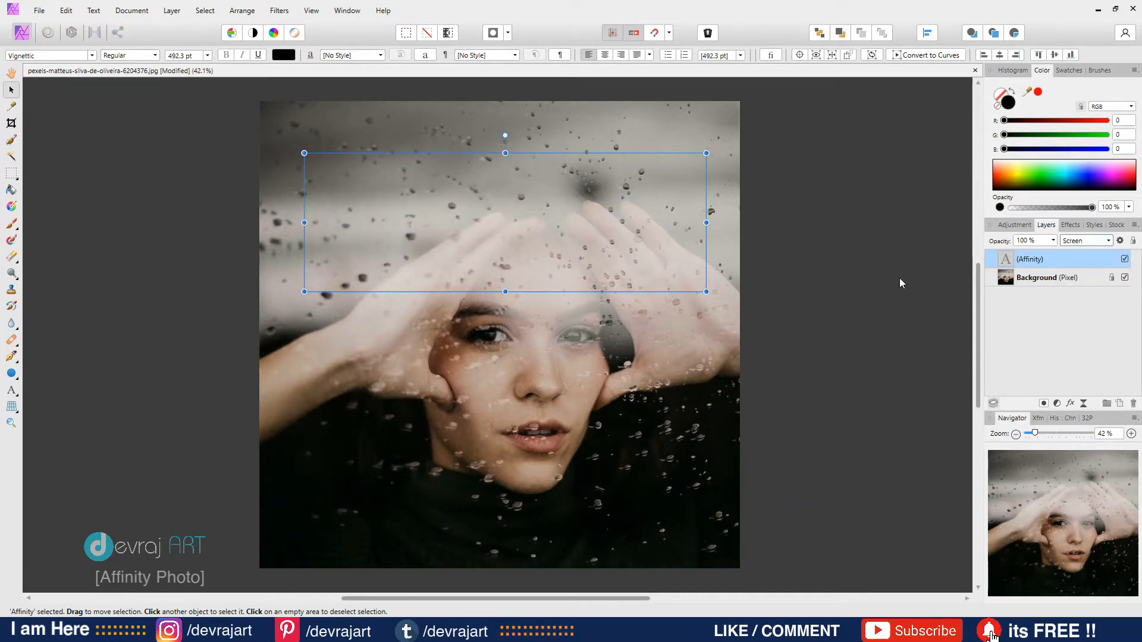
Open the layer effects for the Affinity text and enable the 3D effect, keeping the dialog clear of the lettering
click(1070, 404)
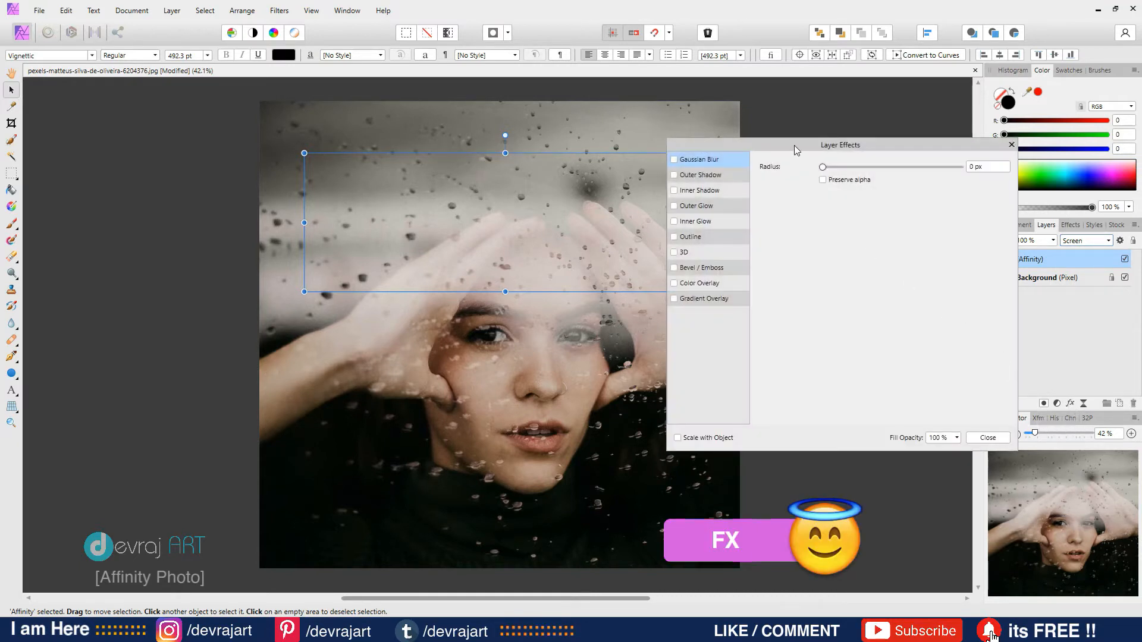
drag(794, 145, 834, 123)
click(727, 231)
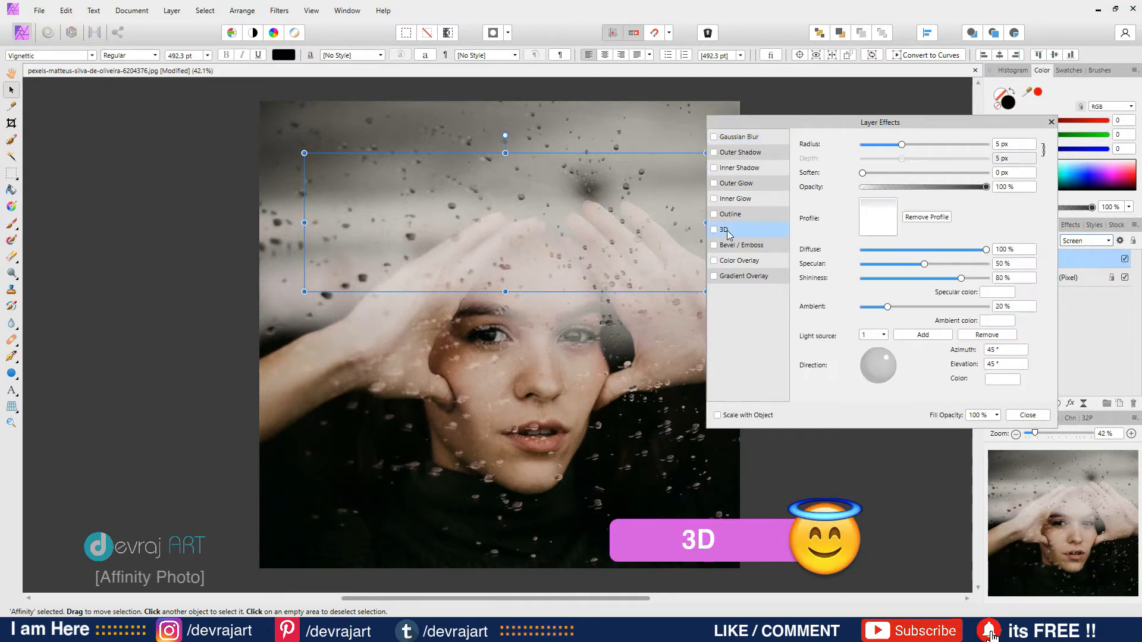
click(715, 230)
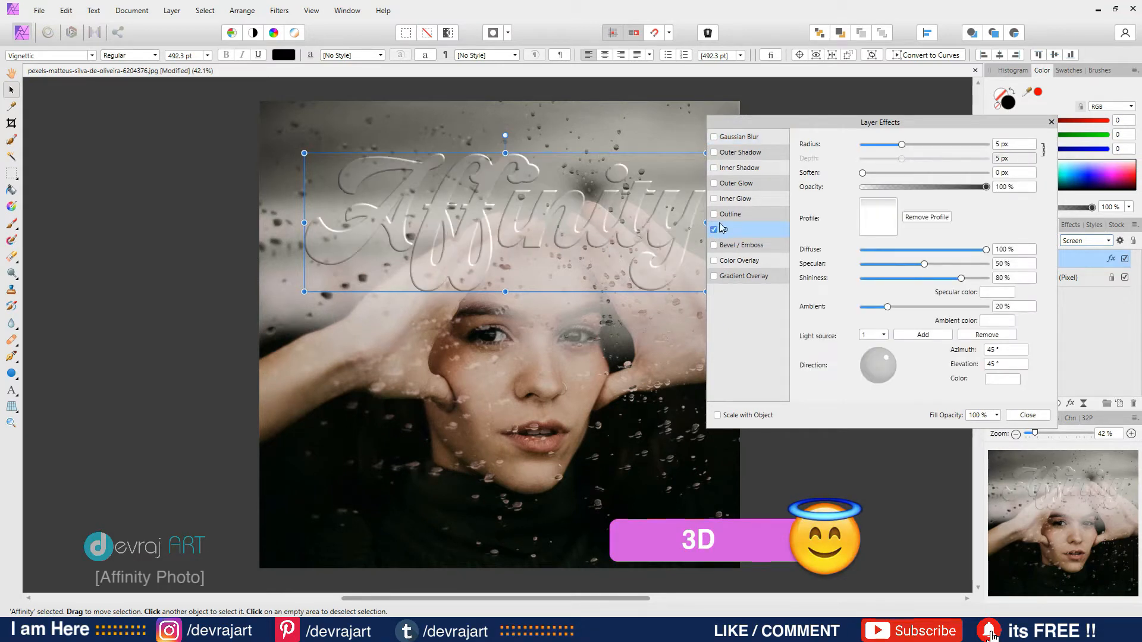
drag(760, 127, 770, 100)
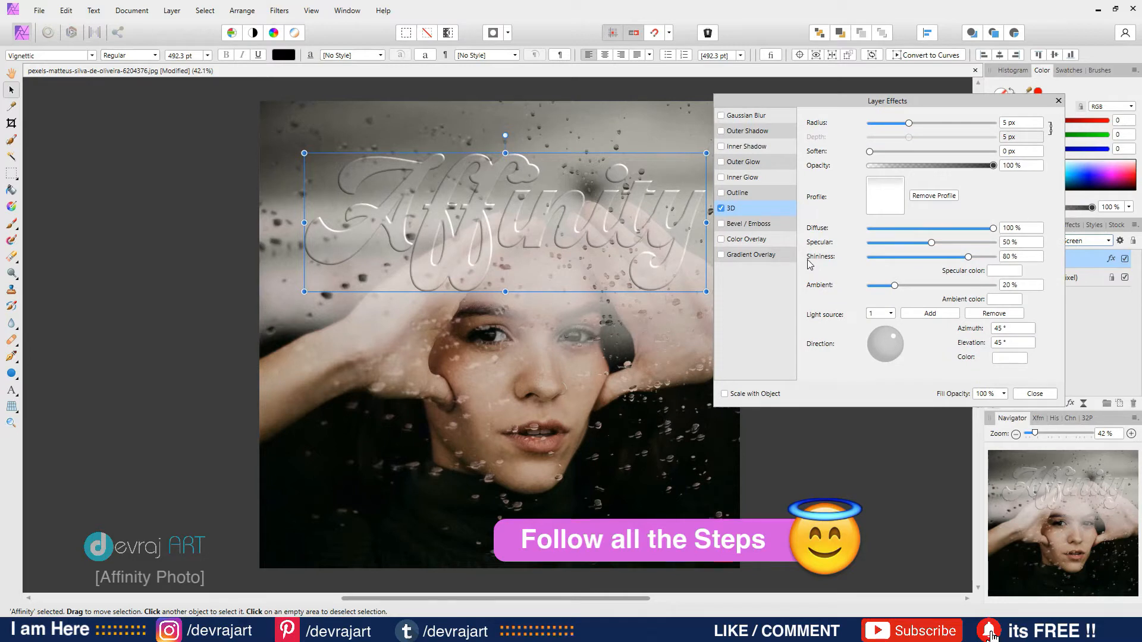
Set the 3D effect's radius to 16 px and its soften value to about 8.8 px
drag(909, 124, 932, 125)
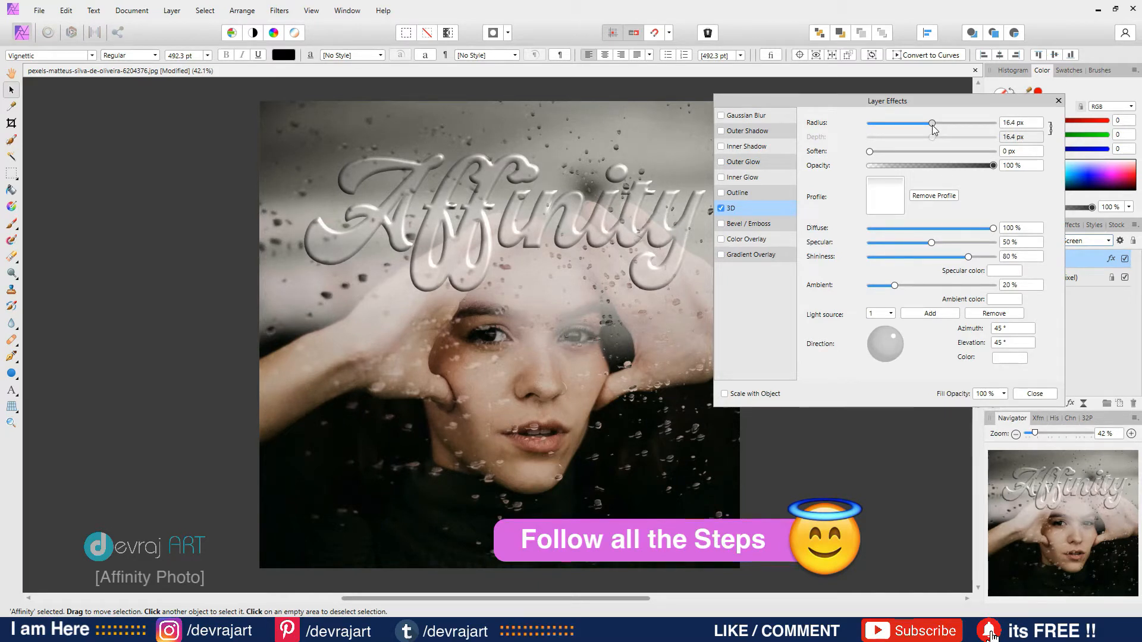
drag(869, 152, 933, 127)
click(1027, 122)
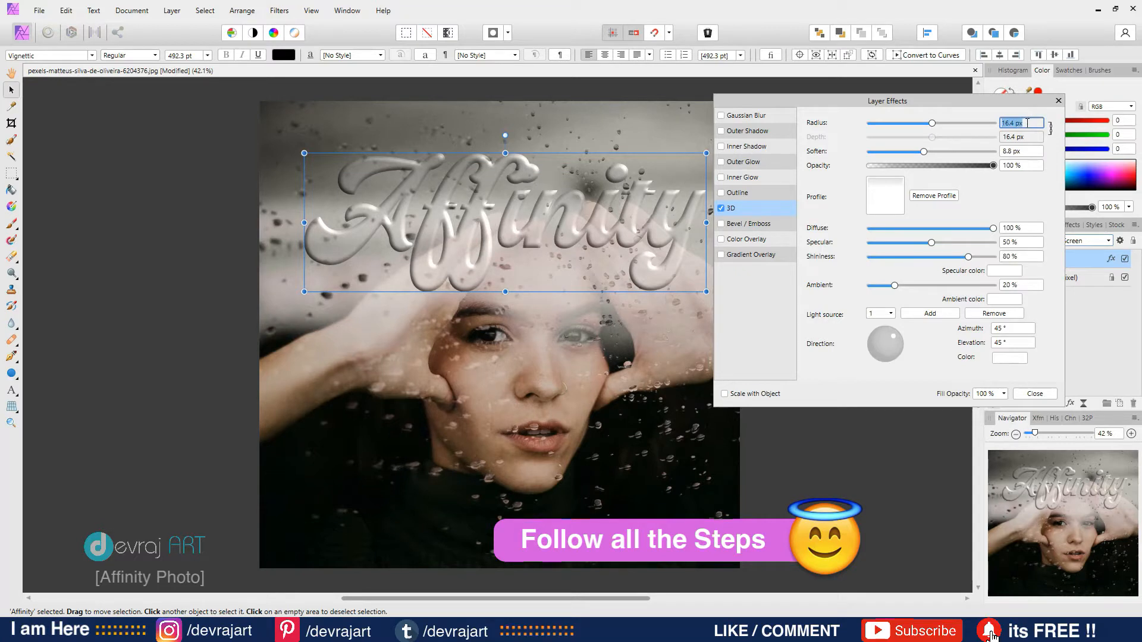
text(16)
key(Return)
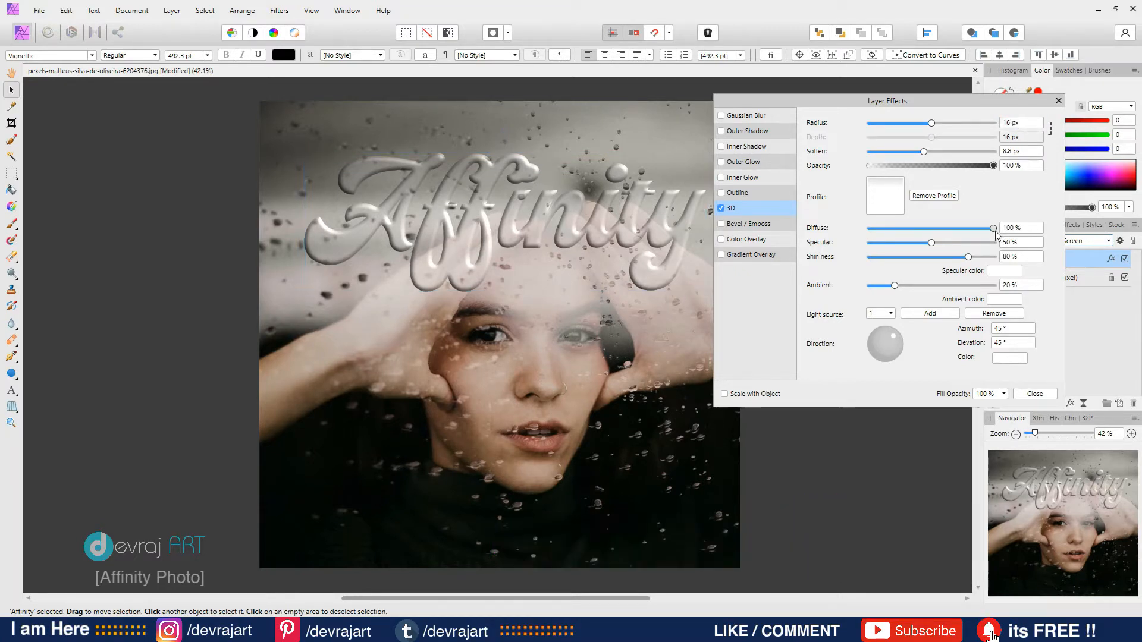
Set the 3D lighting to about 88% diffuse, 75% specular, 75% shininess and 38% ambient
drag(992, 228, 960, 243)
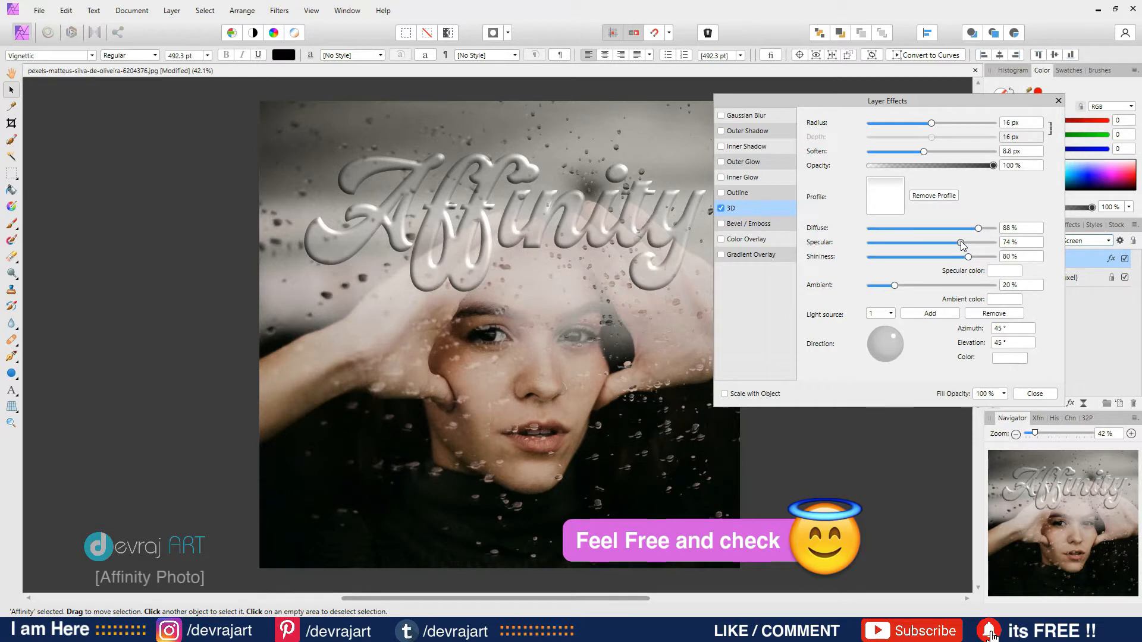
mouse_move(961, 244)
mouse_down()
mouse_move(976, 262)
mouse_move(963, 260)
mouse_up()
drag(894, 285, 919, 289)
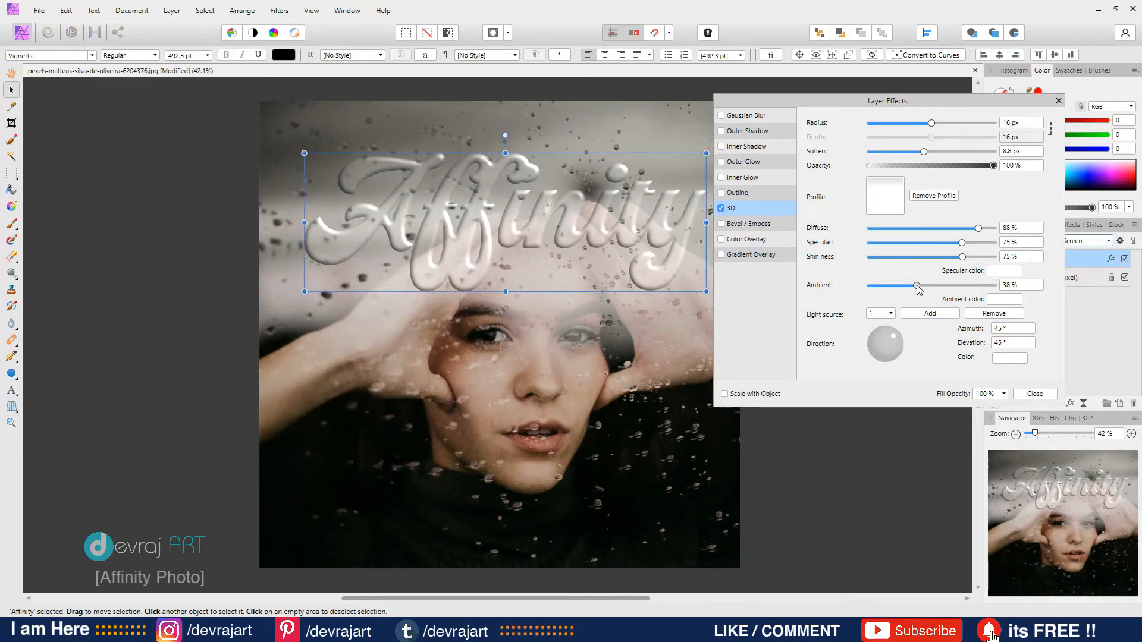
Enable Bevel / Emboss on the text with type Inner, radius about 23.6 px and soften about 8.5 px
click(747, 226)
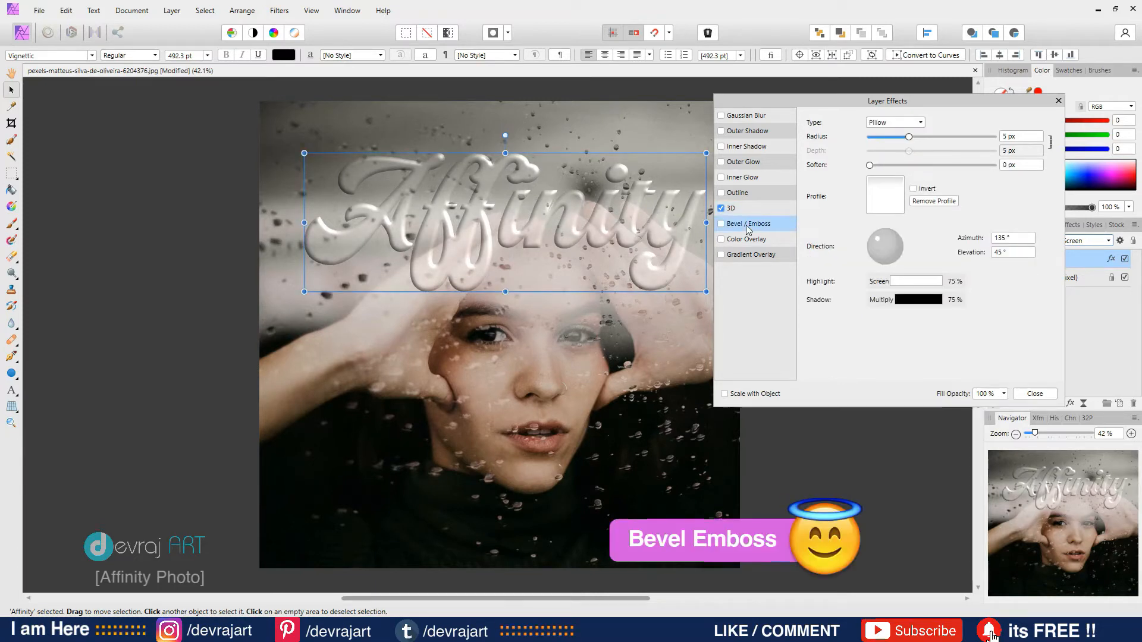
click(720, 225)
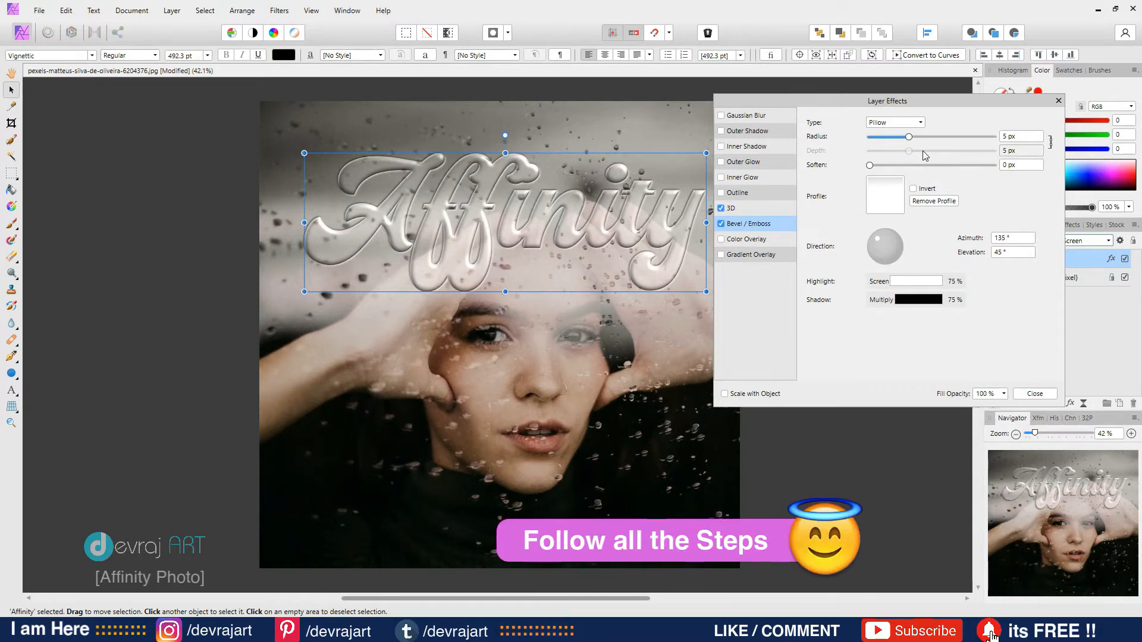
click(918, 123)
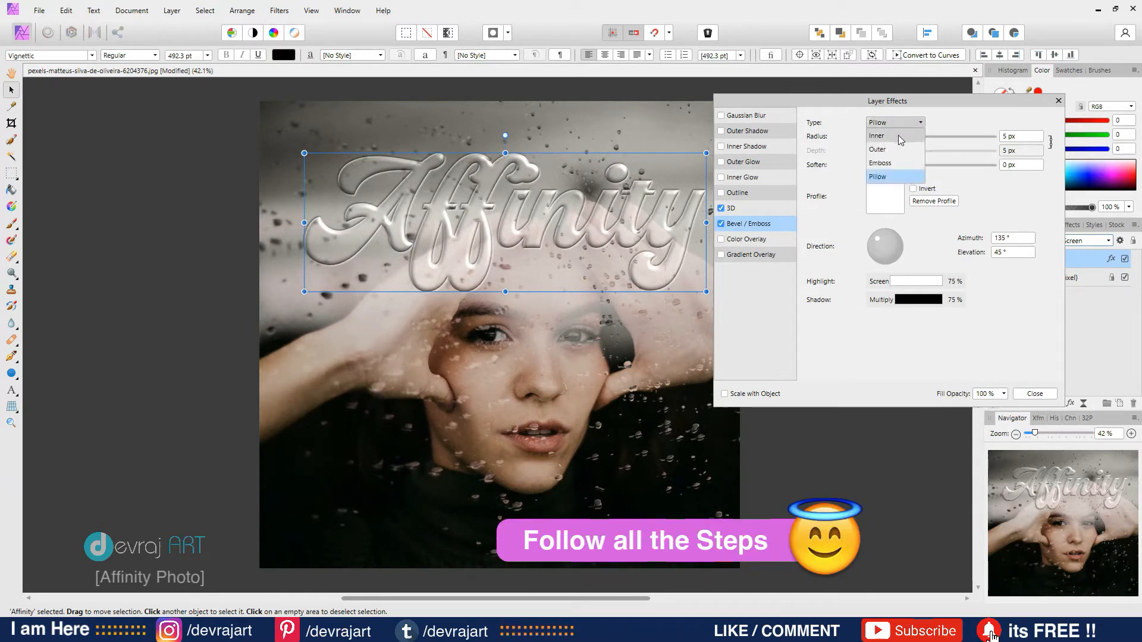
click(901, 136)
drag(908, 137, 942, 137)
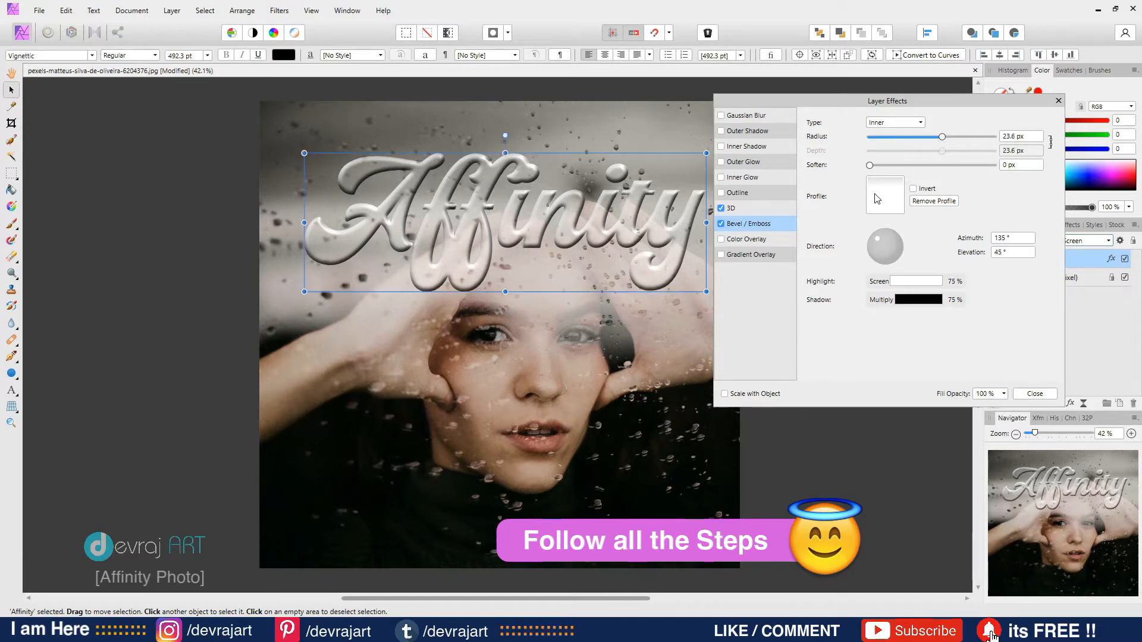
drag(871, 166, 931, 172)
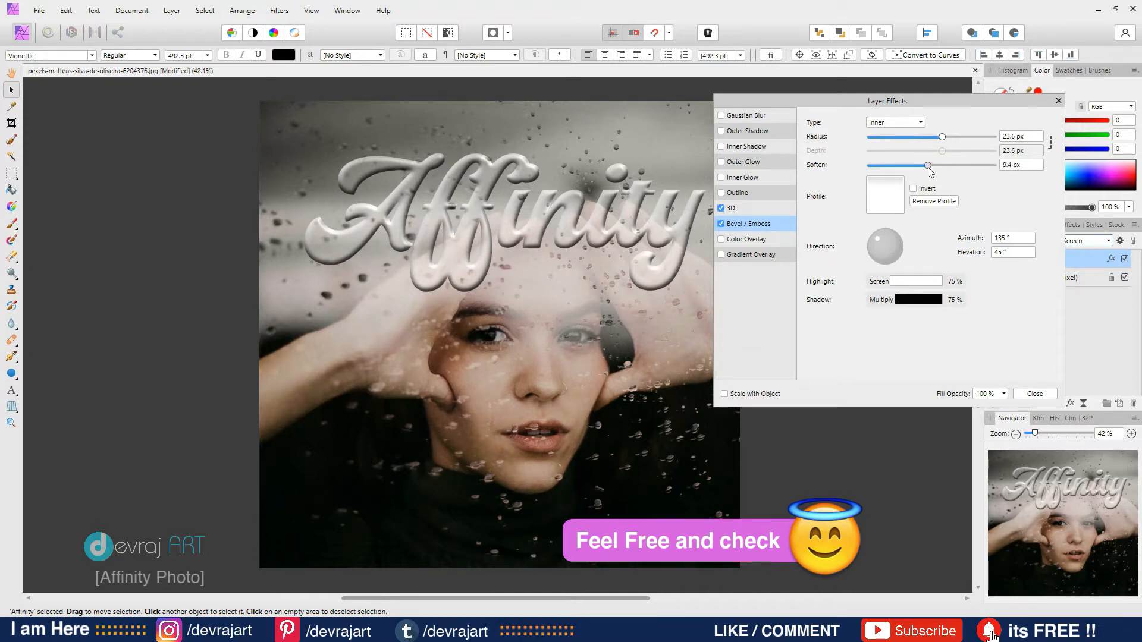
drag(931, 172, 924, 172)
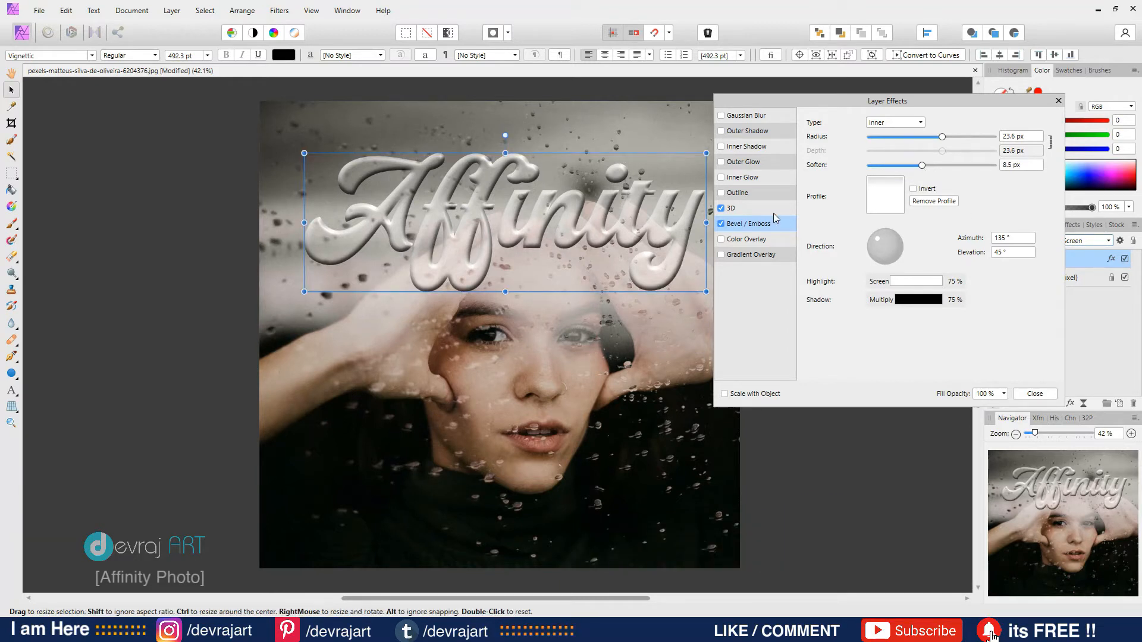
Add a slight Gaussian Blur and an Inner Shadow with 80% opacity and 0.3 px offset to the text
click(742, 116)
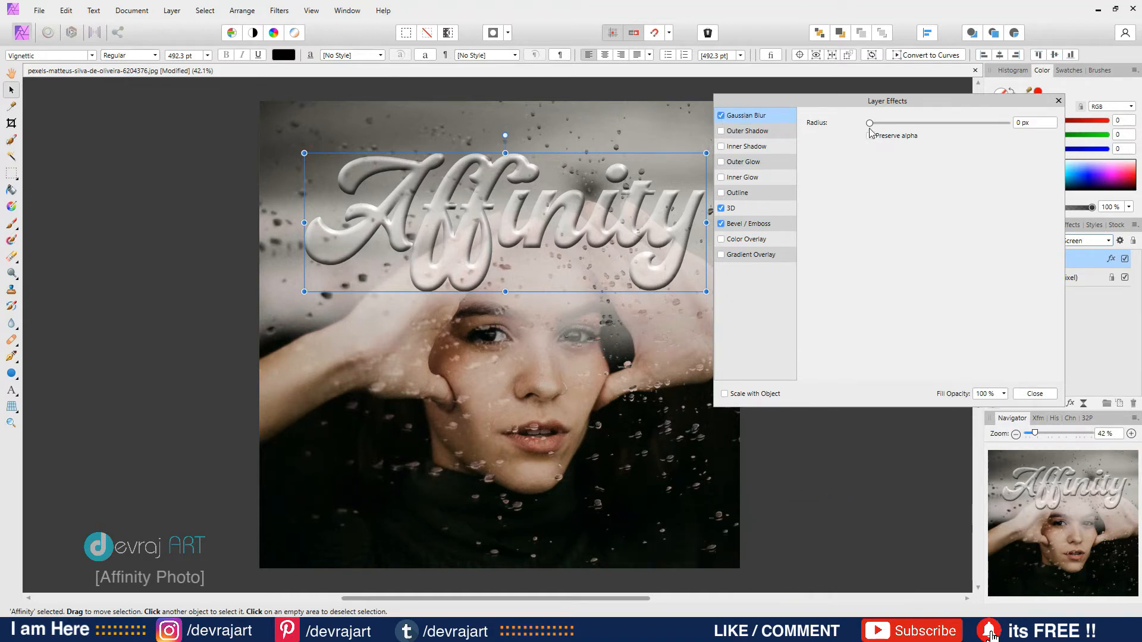
drag(869, 125, 886, 132)
click(743, 149)
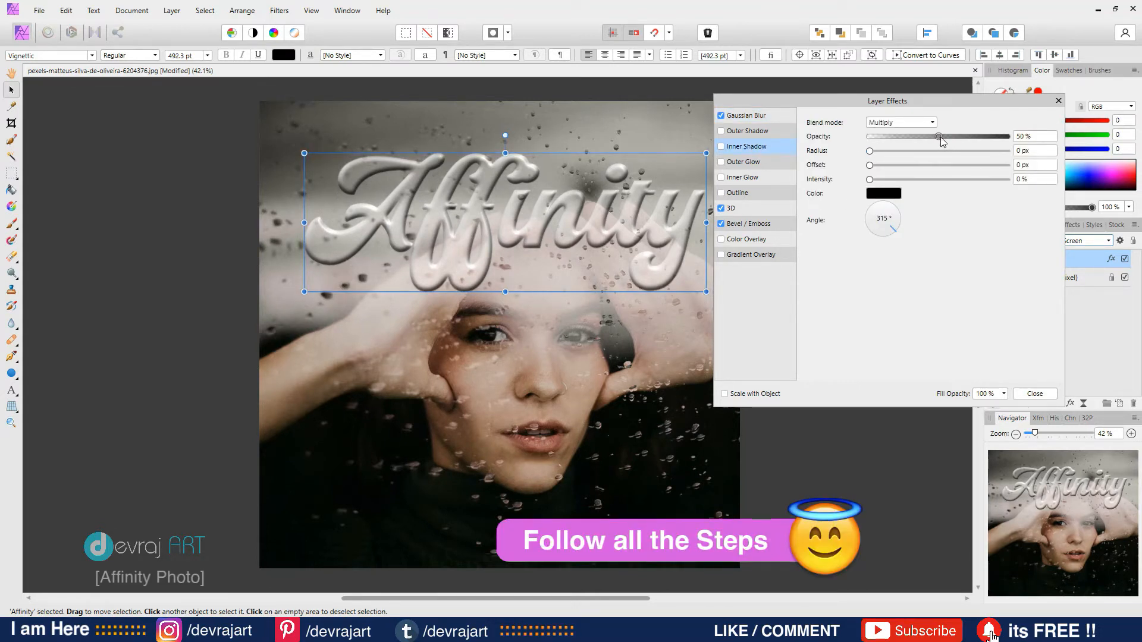
drag(941, 137, 983, 137)
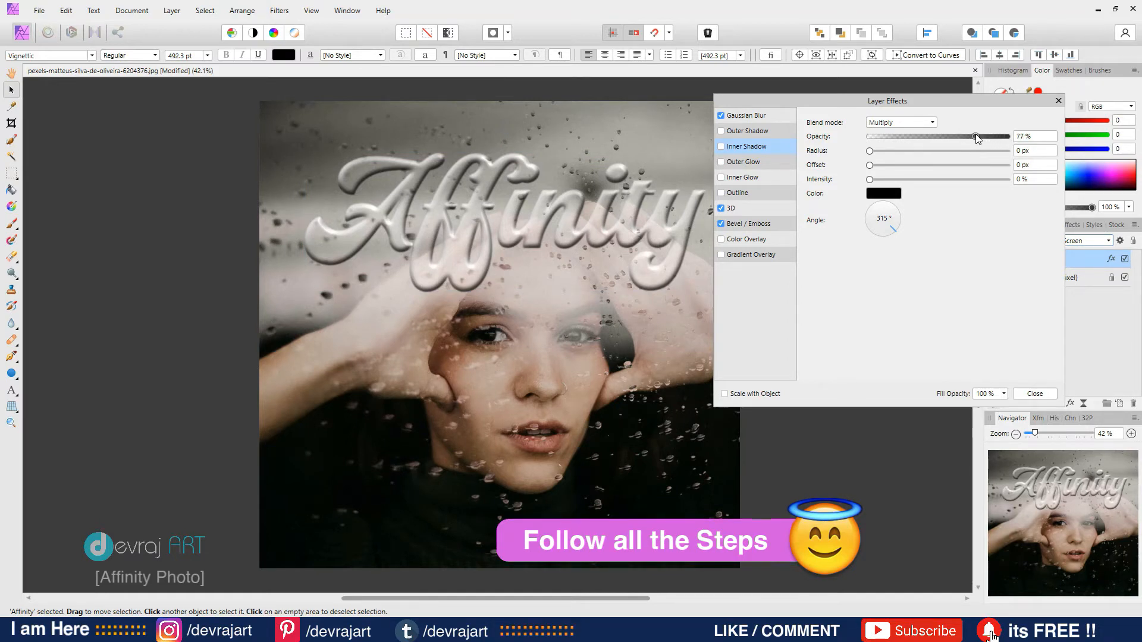
drag(977, 138, 981, 138)
drag(870, 166, 879, 163)
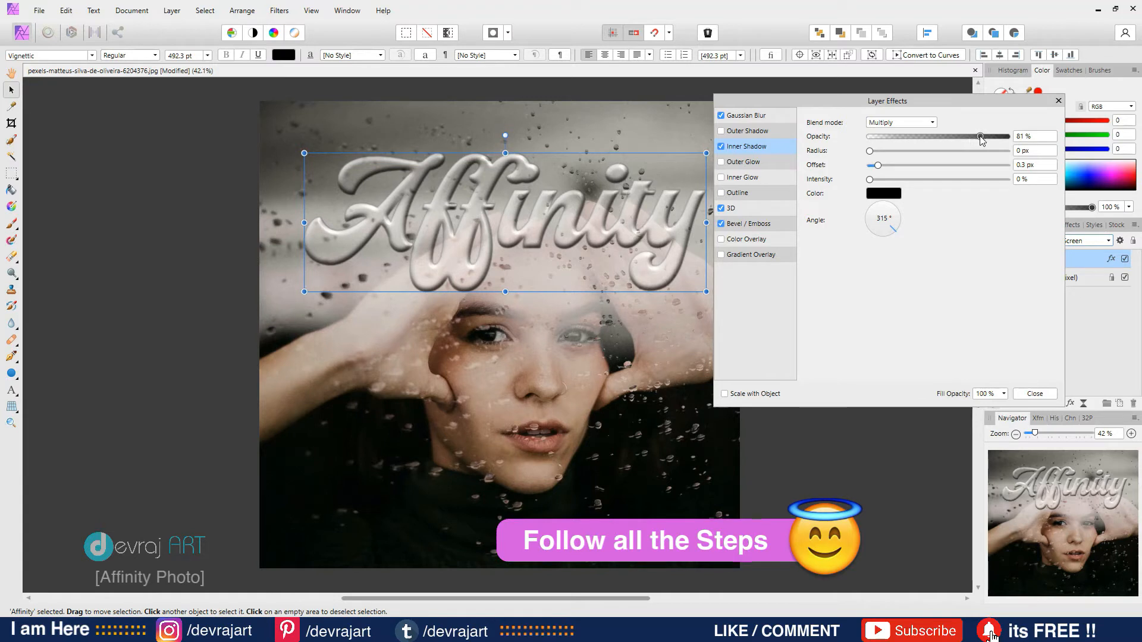
drag(981, 137, 981, 140)
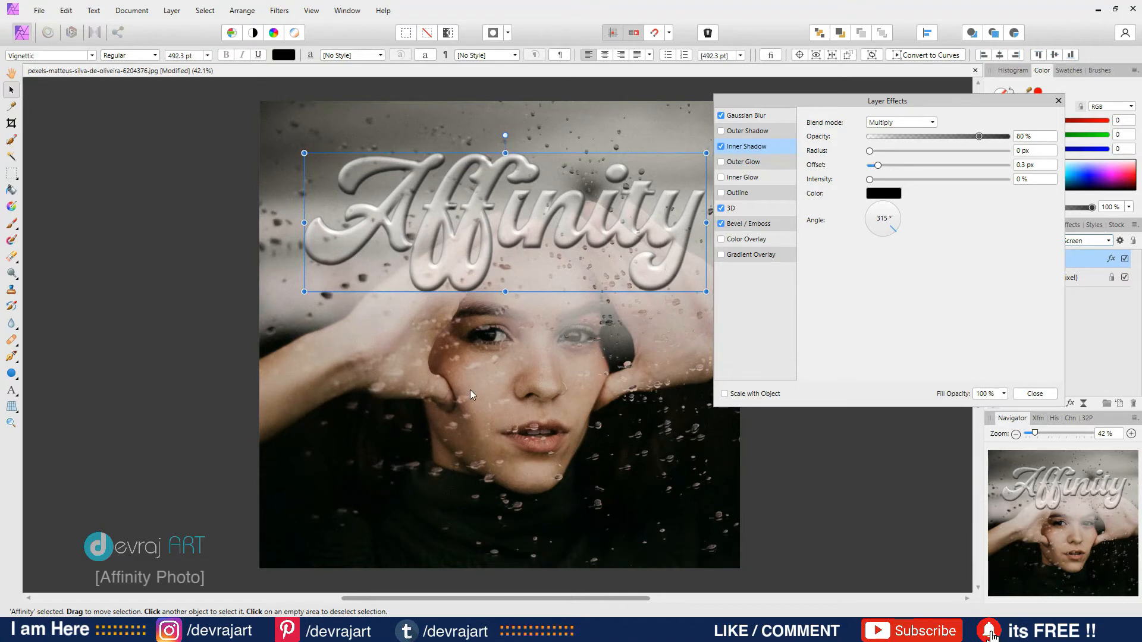
Add an Outer Glow with 0.3 px radius and an Inner Glow with about 18.1 px radius, and close the layer effects
click(743, 162)
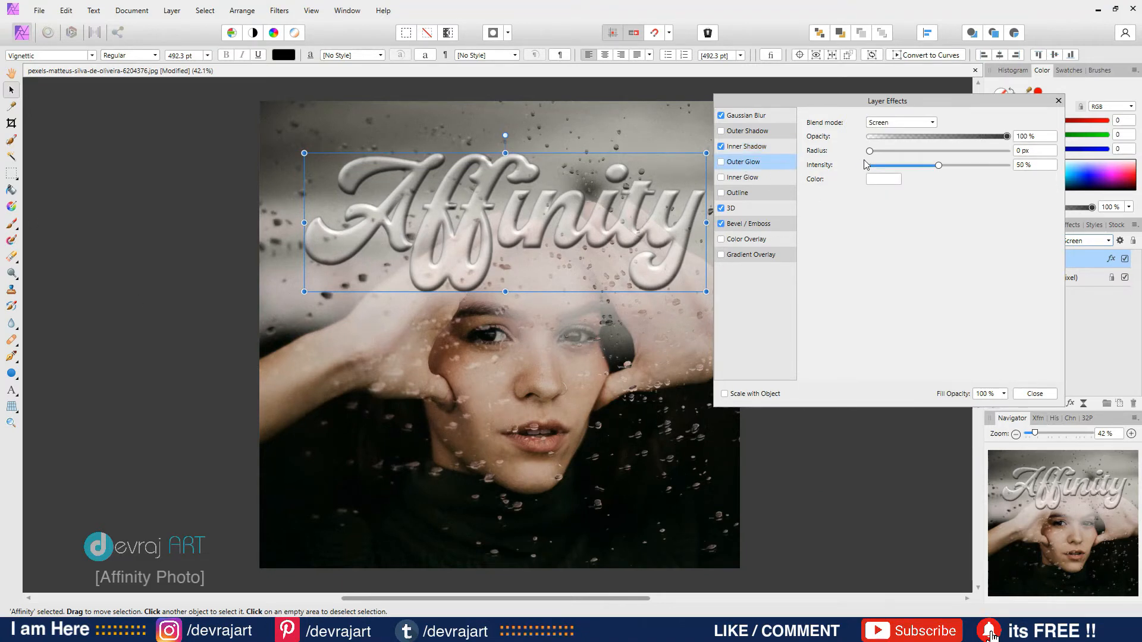
drag(870, 151, 879, 156)
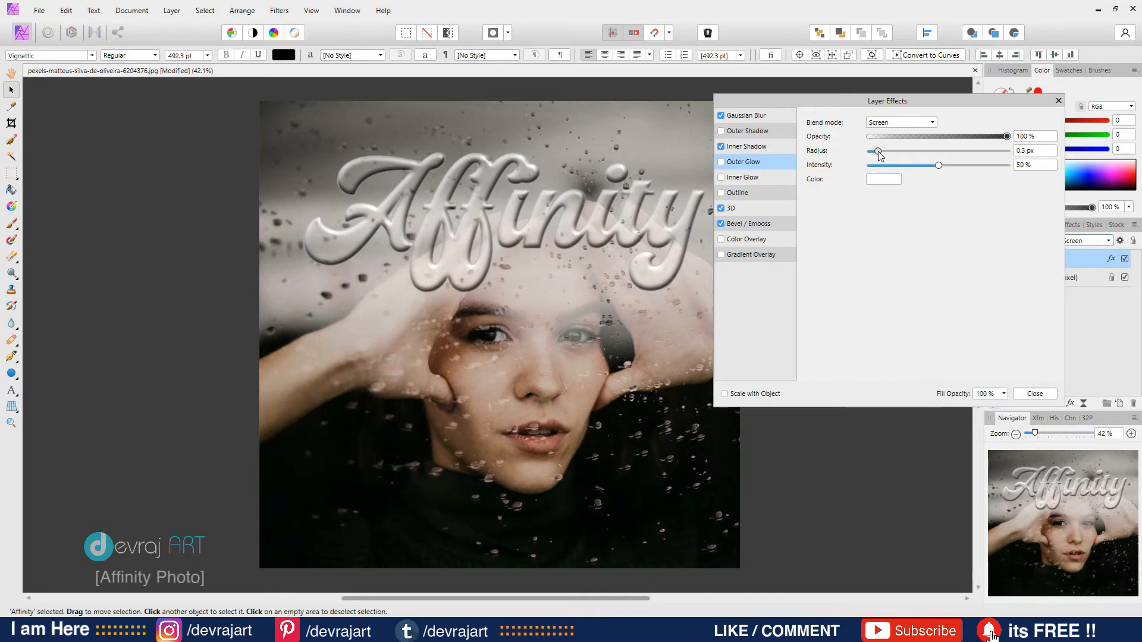
click(749, 178)
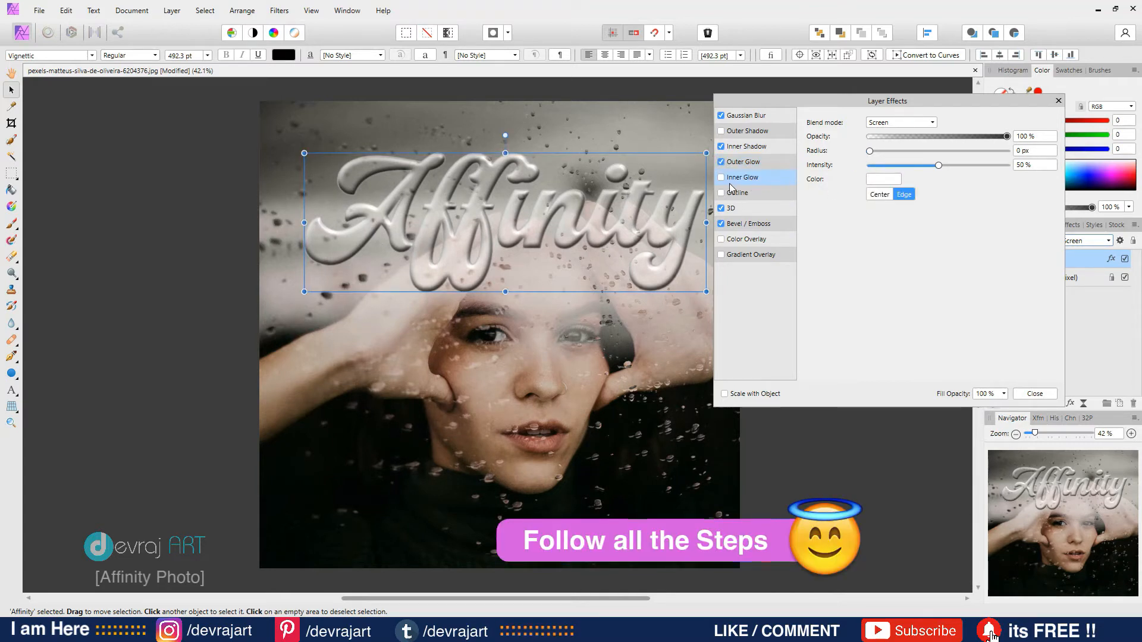
click(721, 177)
drag(869, 153, 942, 159)
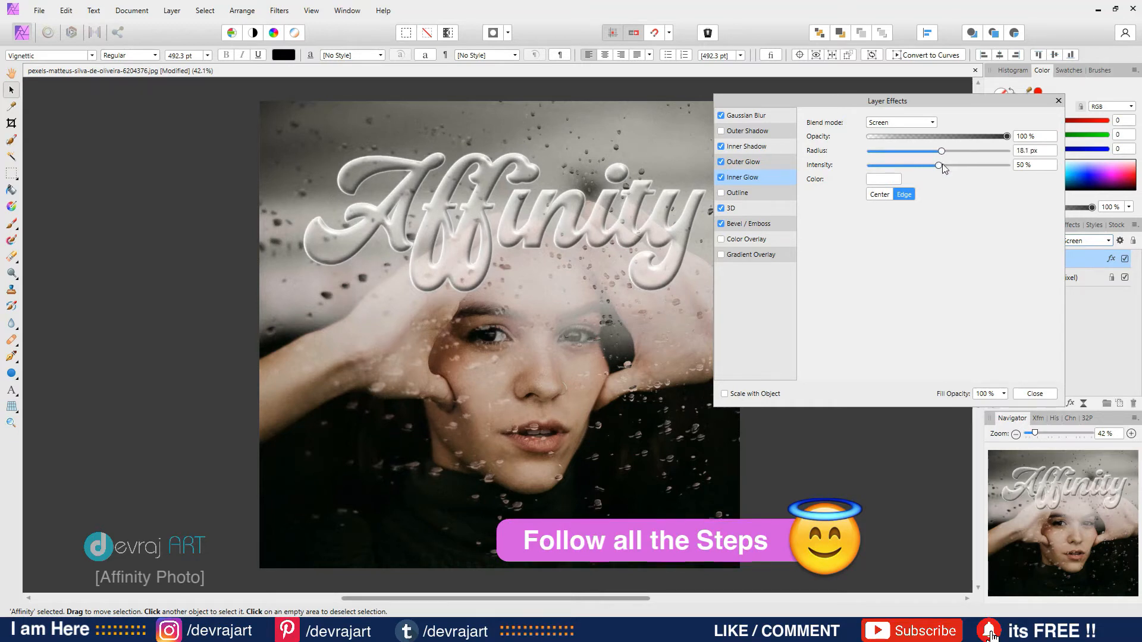
click(740, 193)
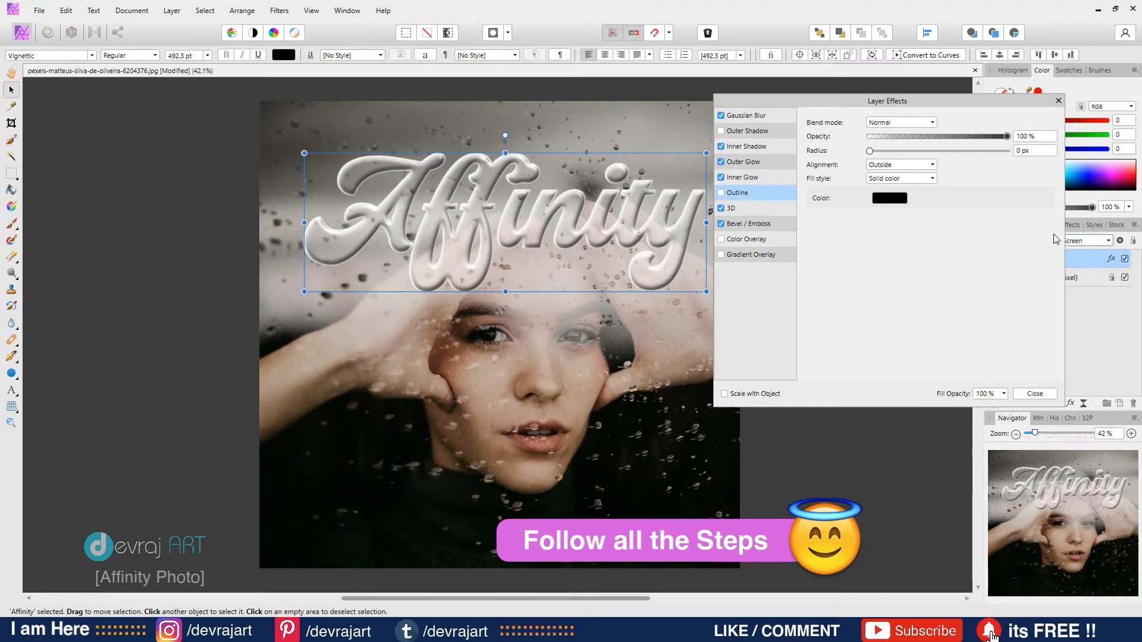
click(1035, 394)
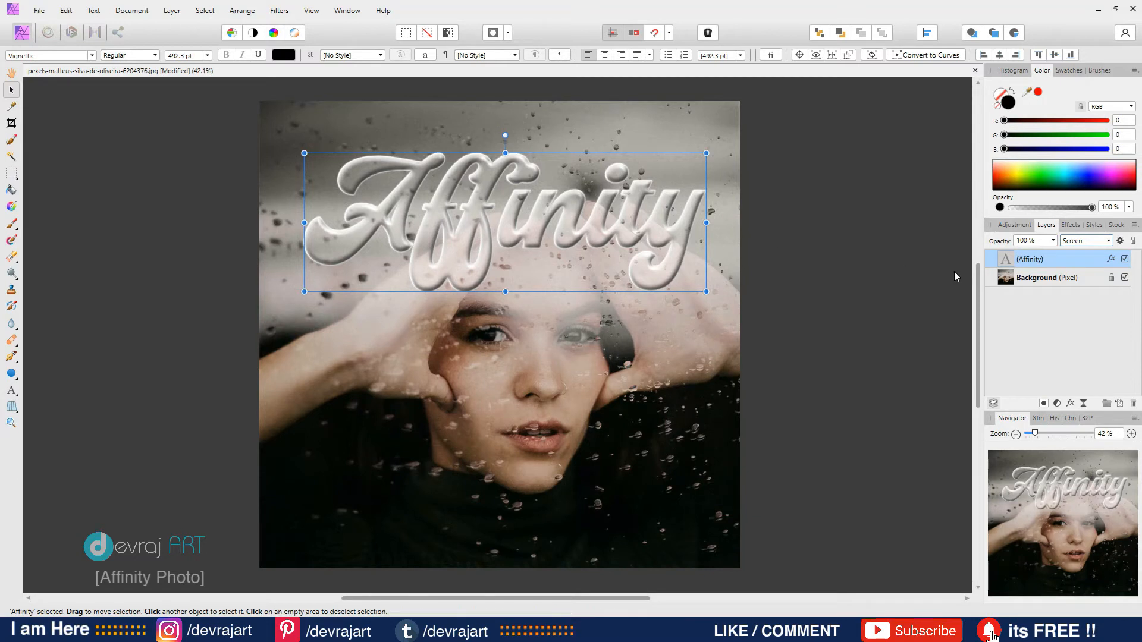
Place the image pexels-pixabay-531880 directly above the Background layer, sized and positioned to cover the whole canvas
click(1018, 279)
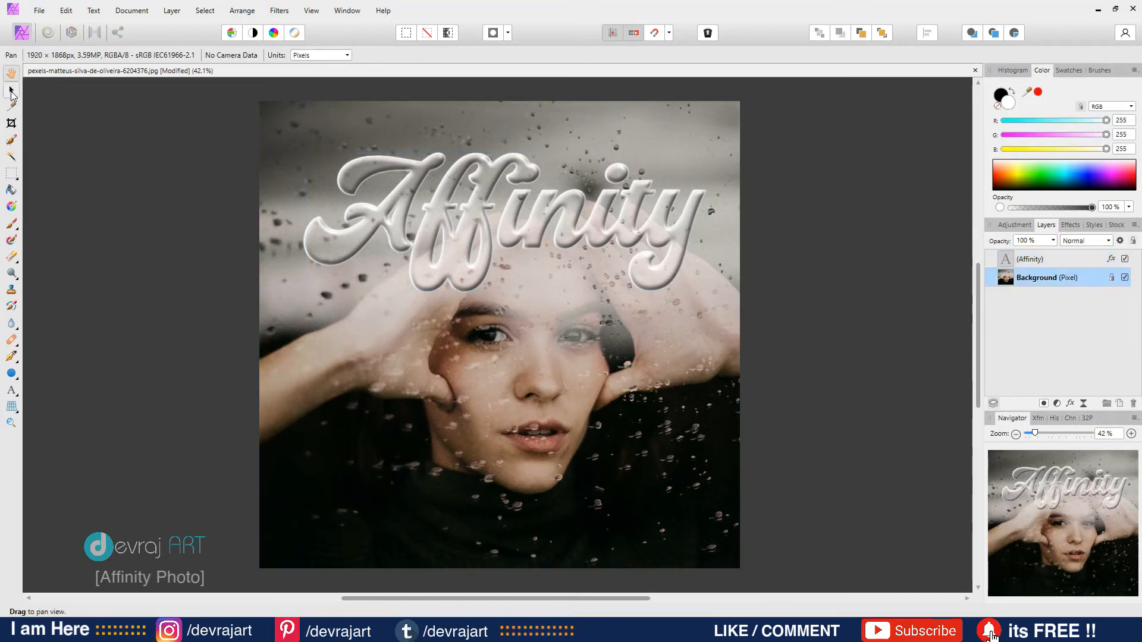
click(39, 10)
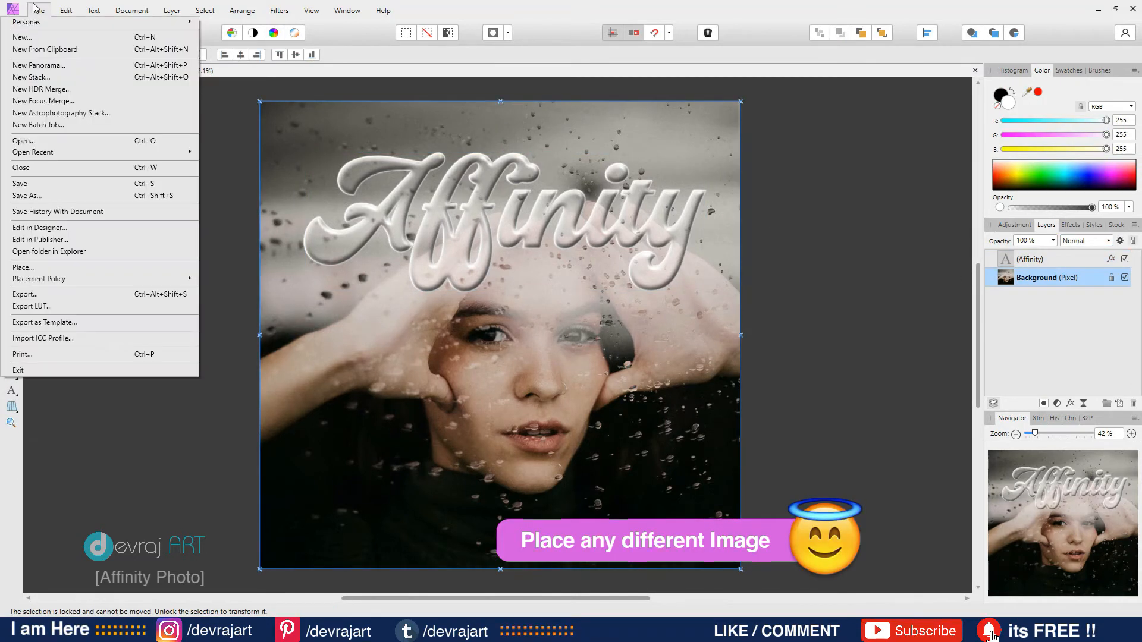
click(22, 267)
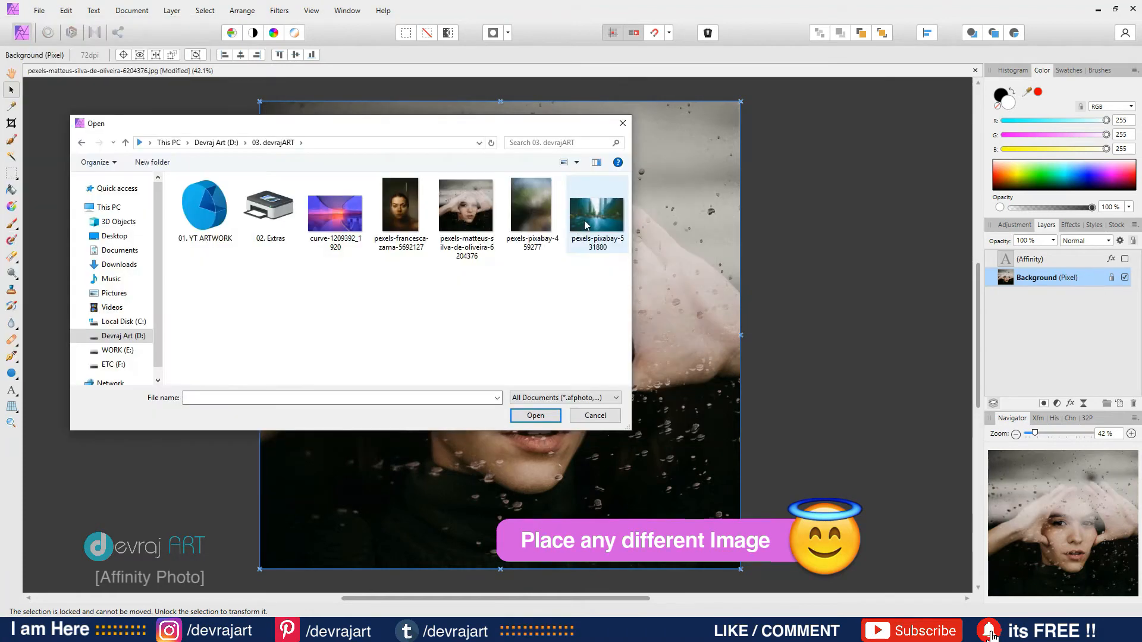
click(586, 225)
double_click(586, 225)
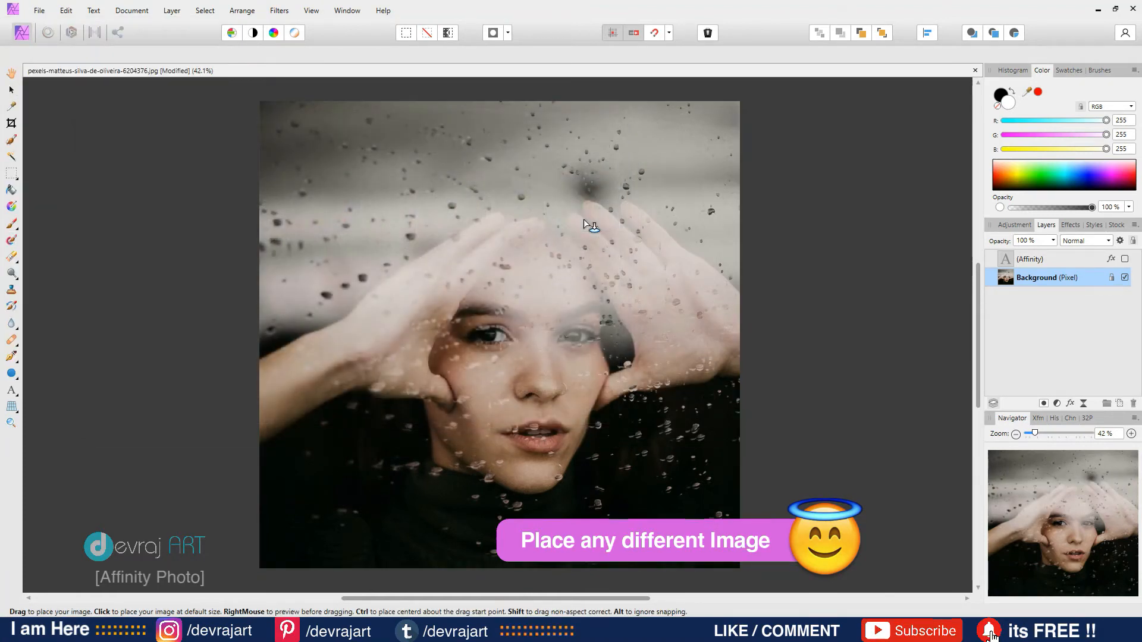
key(ctrl+minus)
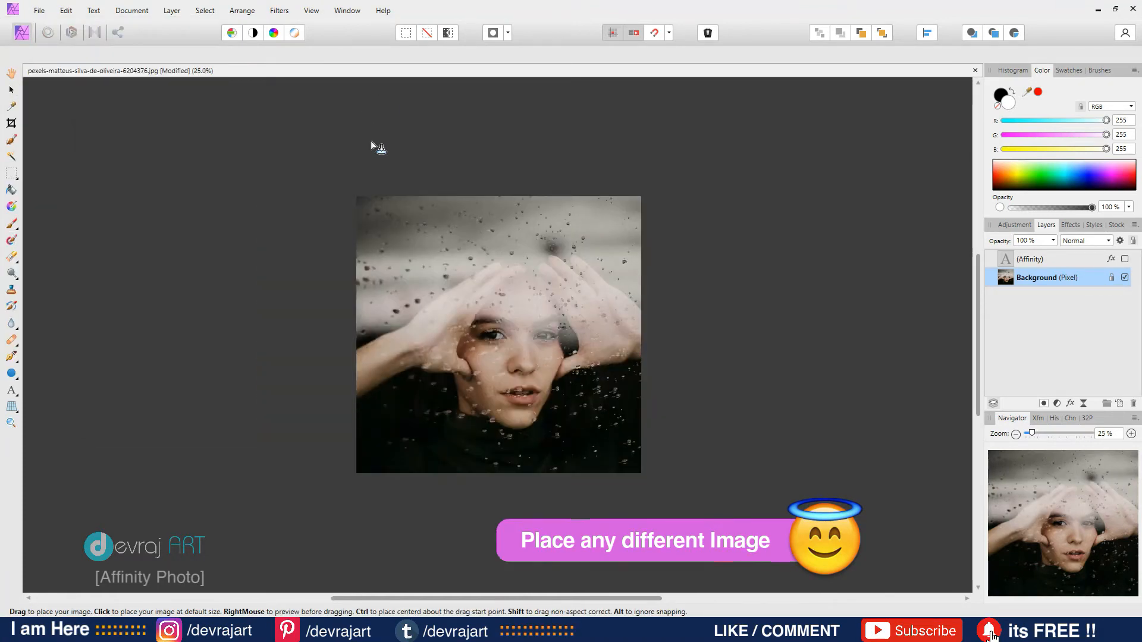
drag(345, 185, 815, 490)
drag(787, 397, 771, 391)
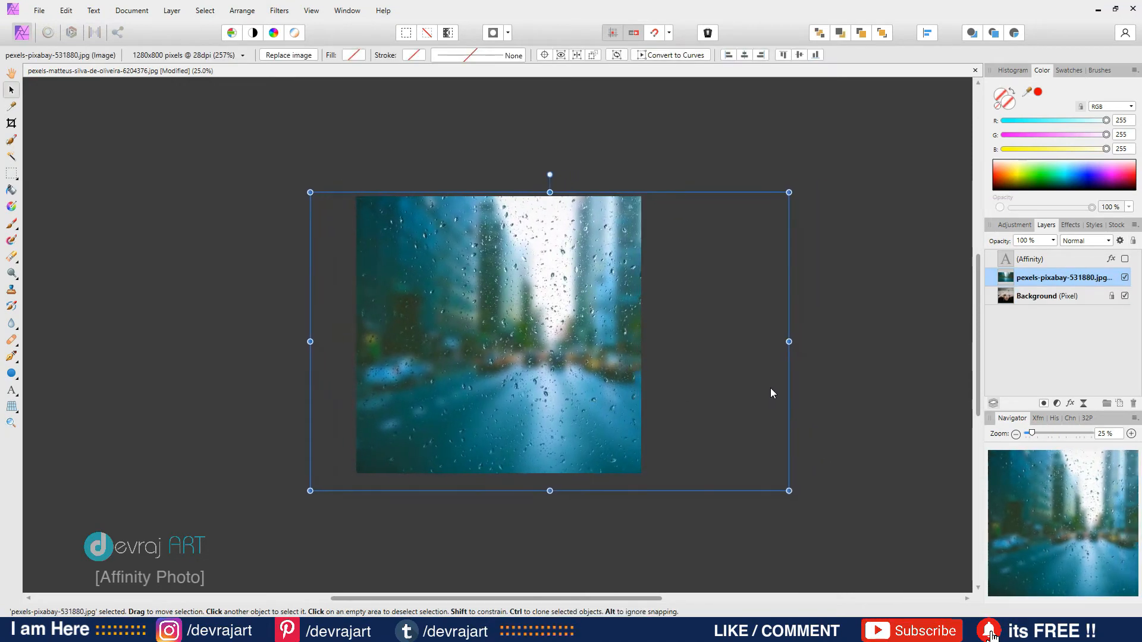
Show the Affinity text layer again and move the text down to the middle of the rainy city background
click(1038, 260)
click(1125, 260)
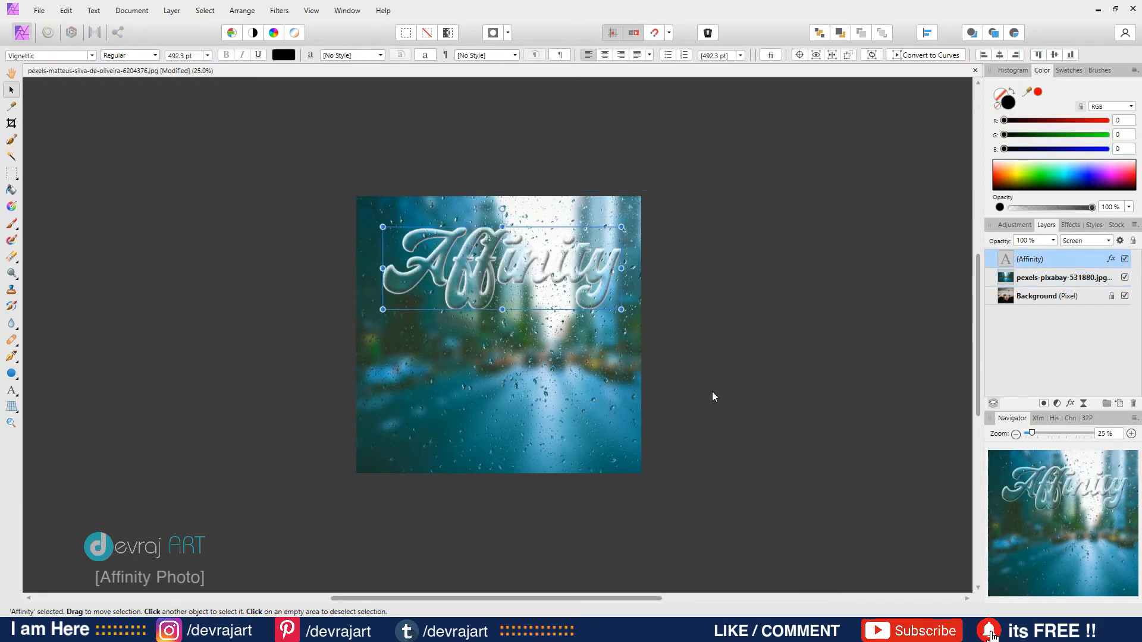
drag(487, 275, 486, 343)
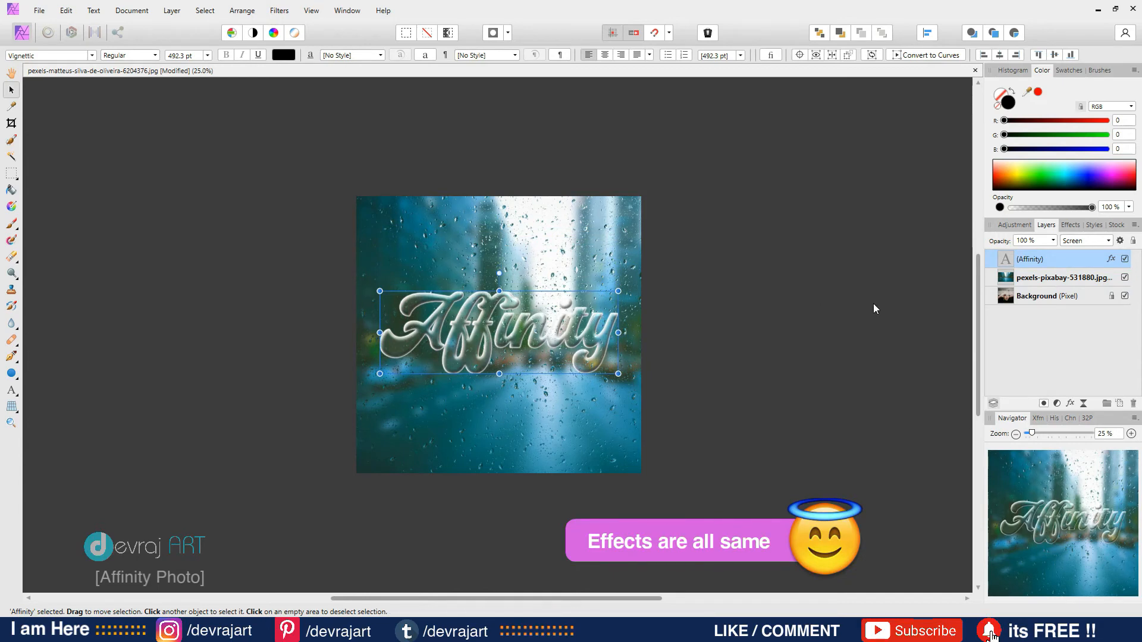
key(ctrl+0)
click(872, 304)
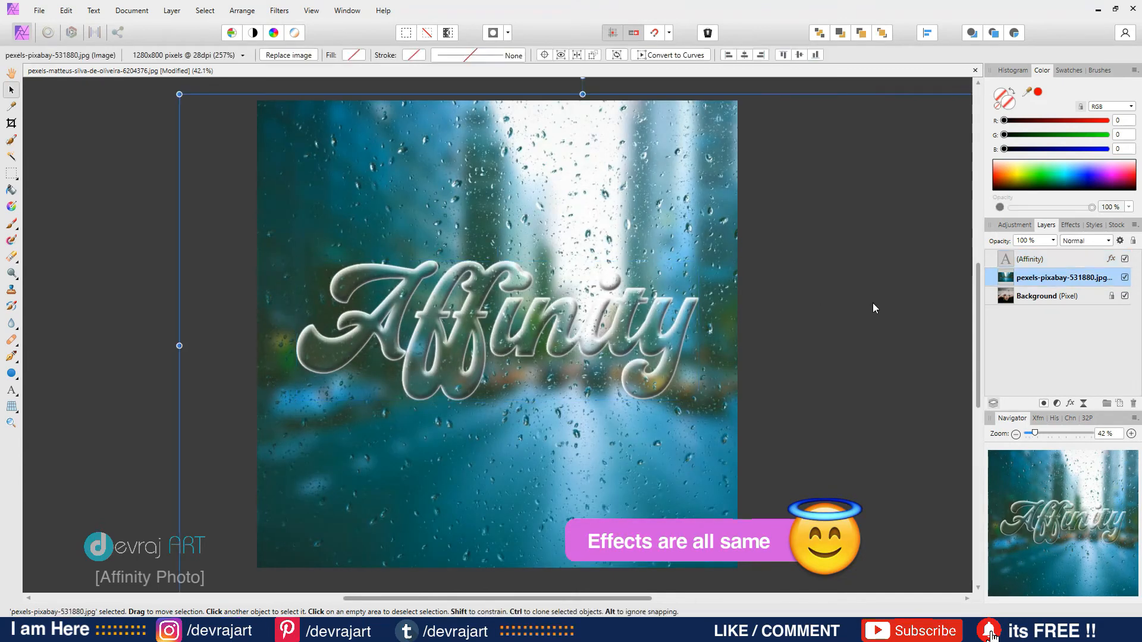
click(132, 271)
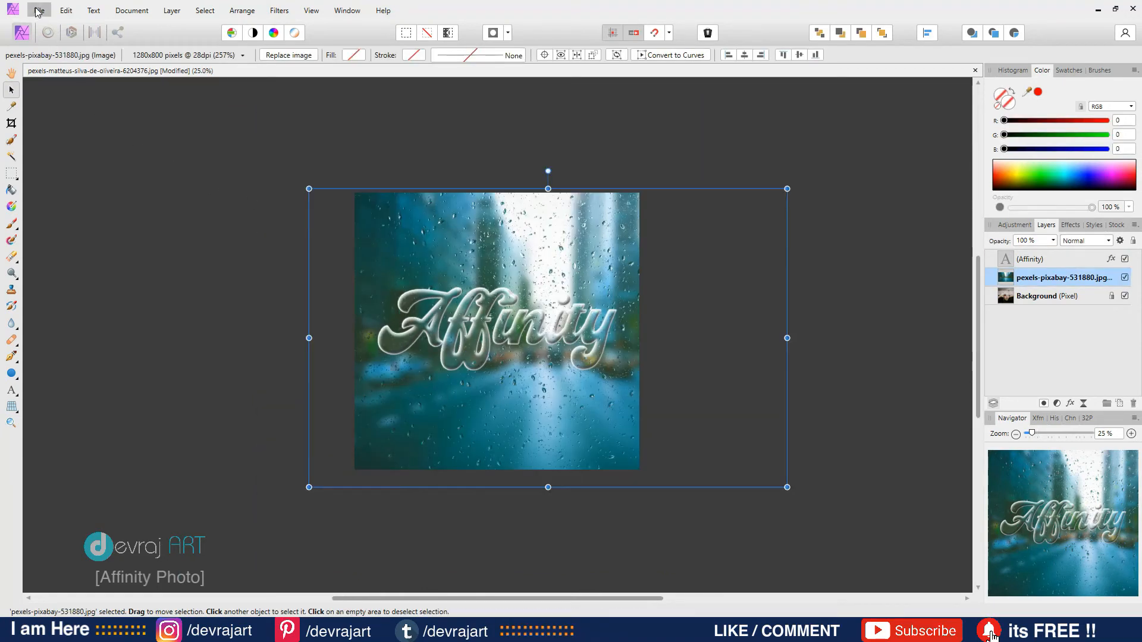
Place the image curve-1209392_1920.jpg between the Affinity text and the rainy city image, sized to cover the whole canvas
click(39, 10)
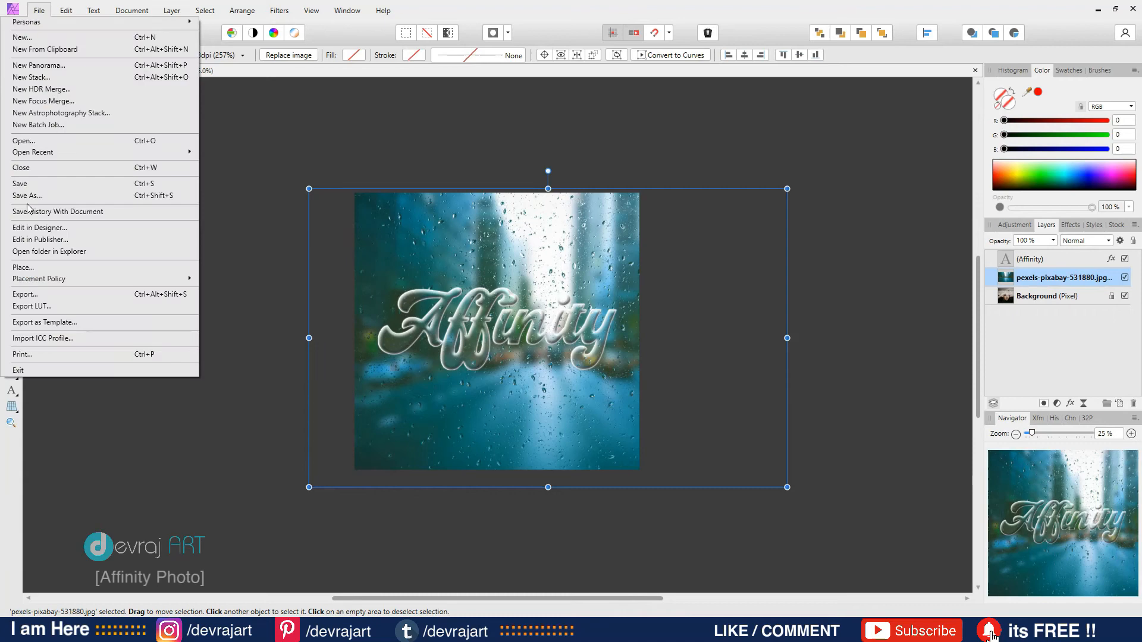
click(24, 267)
double_click(330, 219)
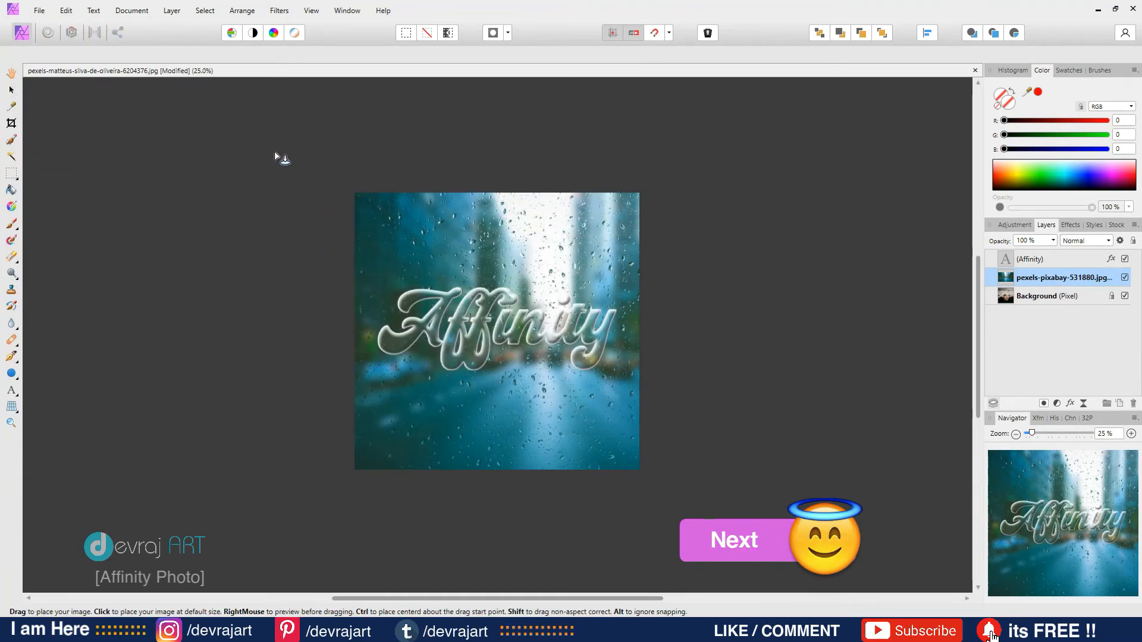
drag(276, 157, 748, 510)
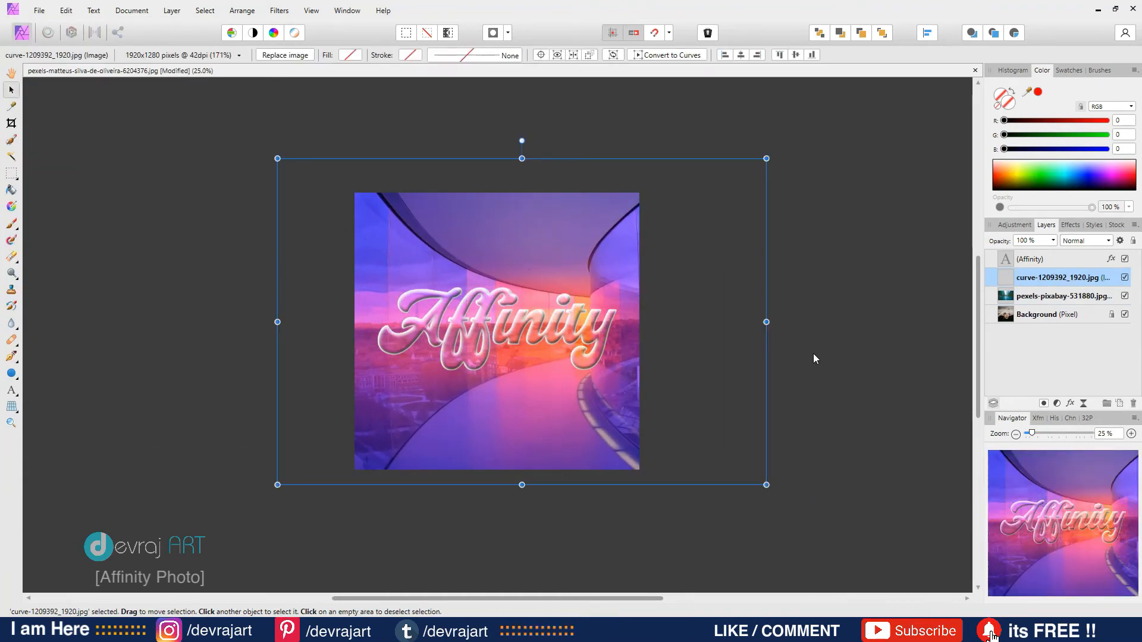
key(ctrl+0)
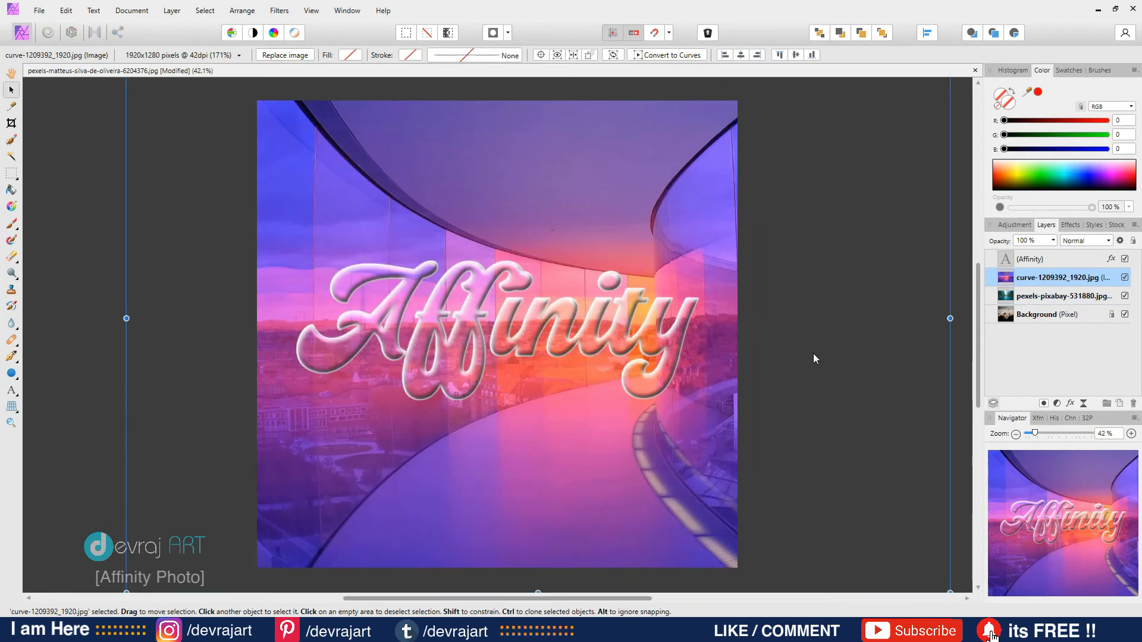
click(63, 299)
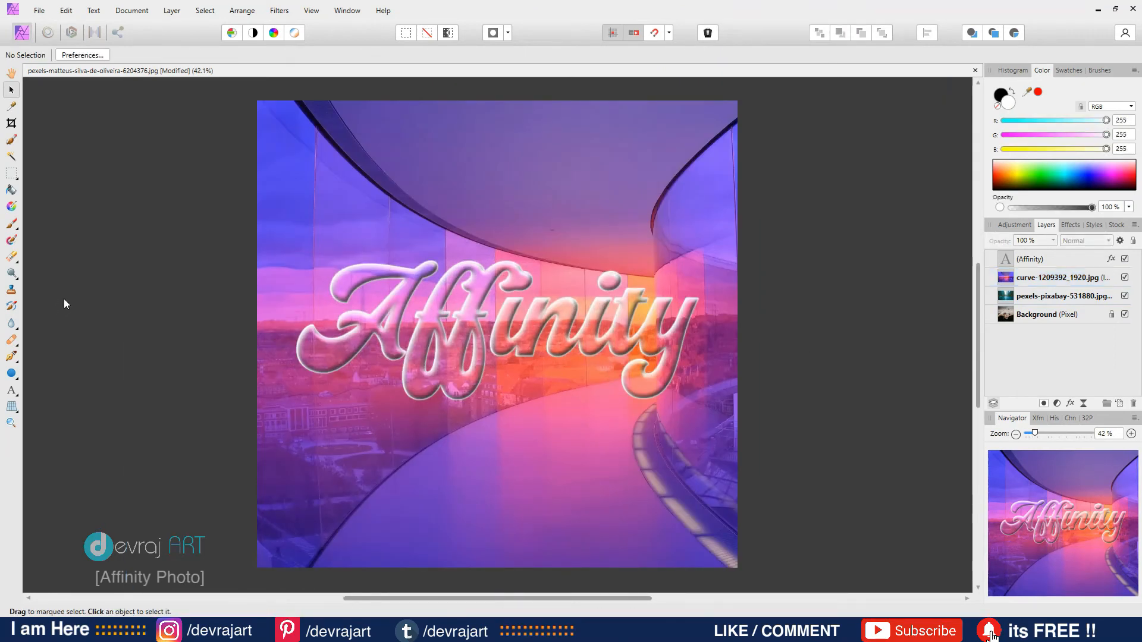
Move the Affinity text slightly down and to the right on the canvas, and deselect it
click(1027, 259)
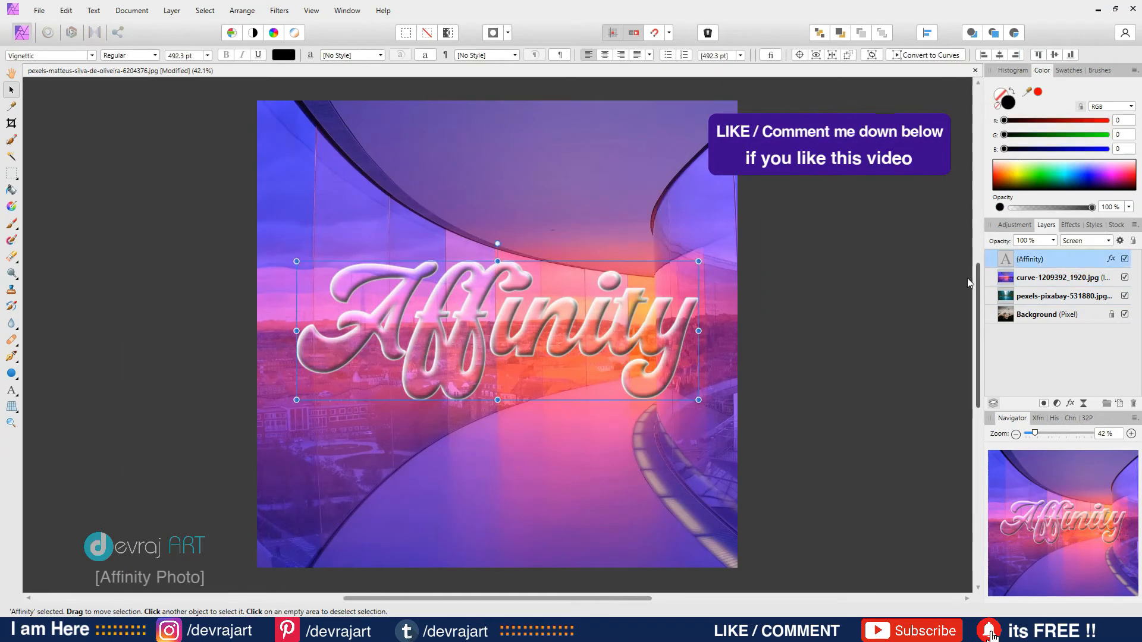
mouse_move(555, 326)
mouse_down()
mouse_move(541, 163)
mouse_move(558, 174)
mouse_move(577, 458)
mouse_move(534, 349)
mouse_move(569, 345)
mouse_move(563, 334)
mouse_up()
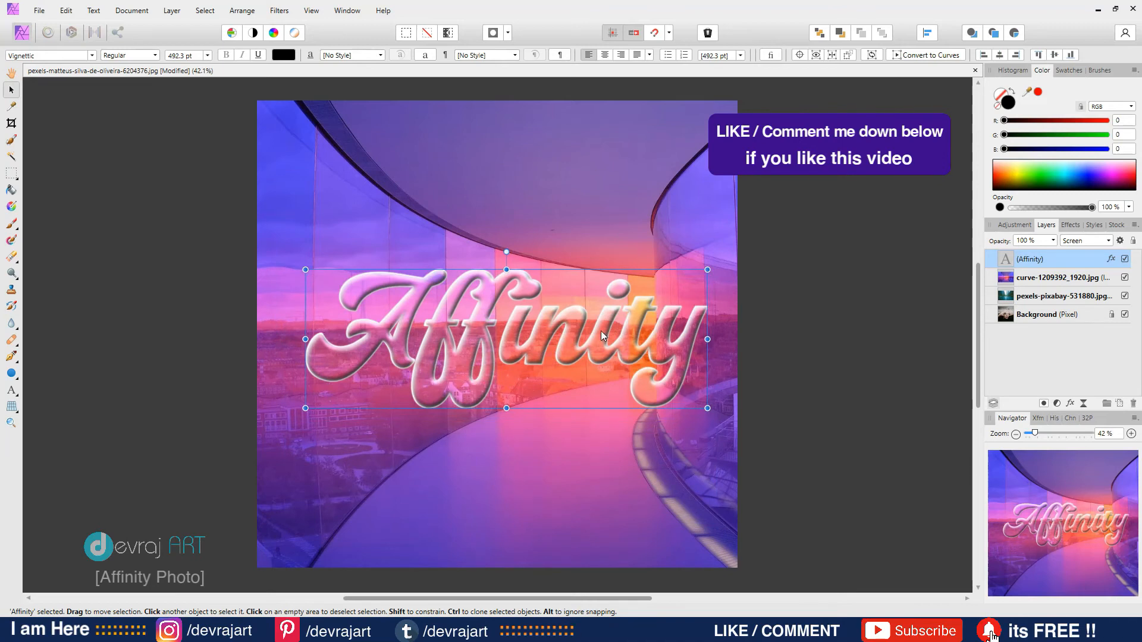
click(819, 331)
Place the Pexels portrait image 5692127, enlarge it to cover the whole canvas and shift it slightly to the right
click(40, 10)
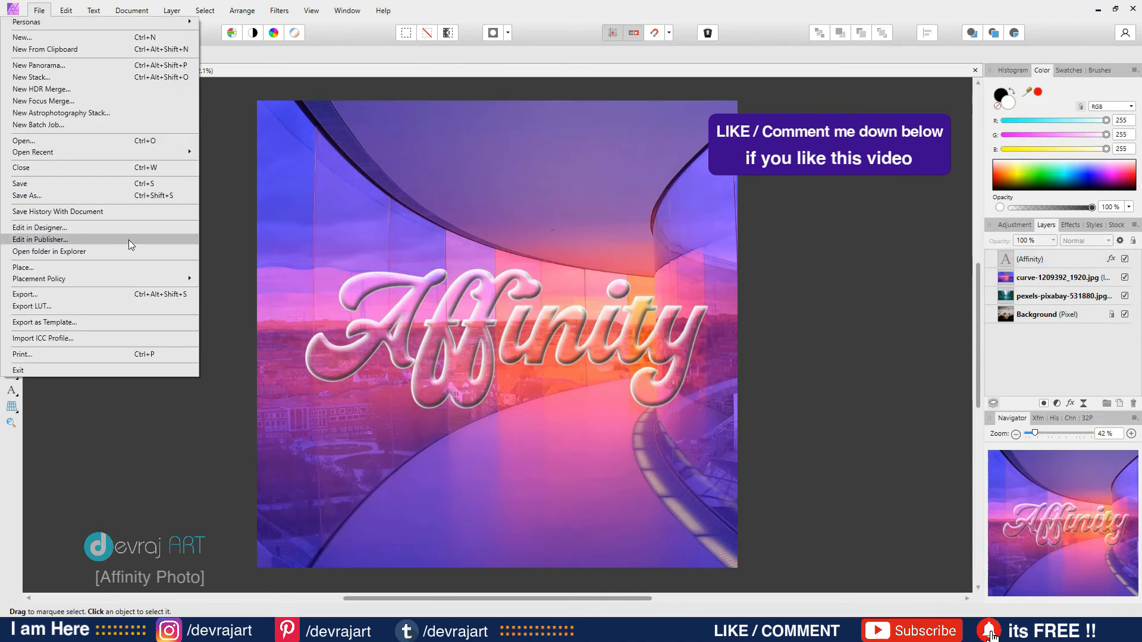
click(46, 267)
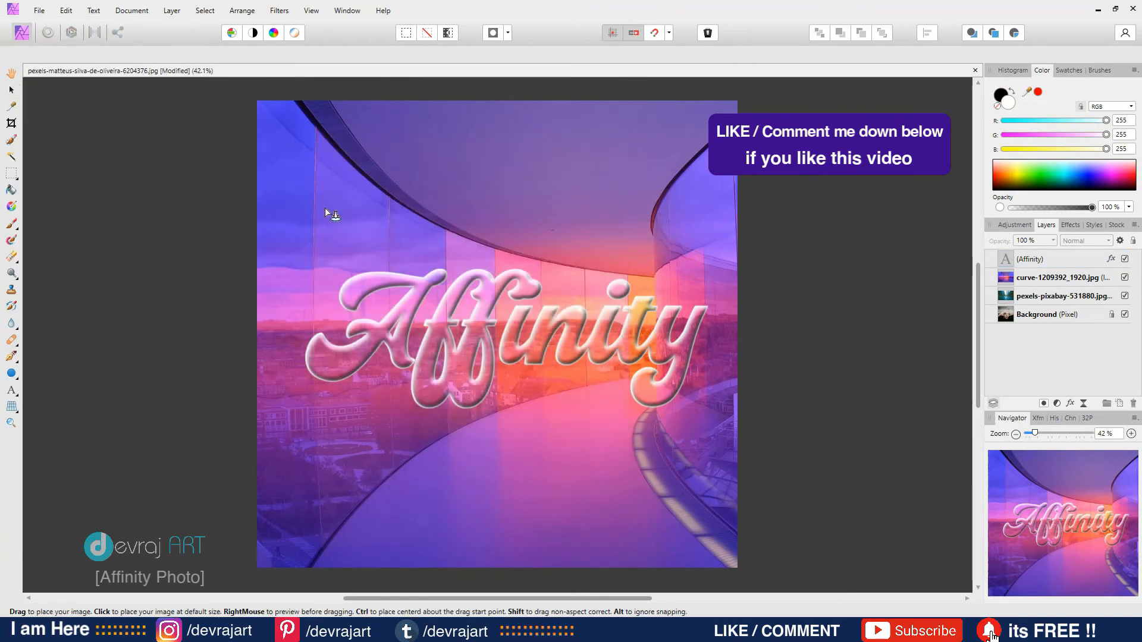
key(ctrl+minus)
click(323, 186)
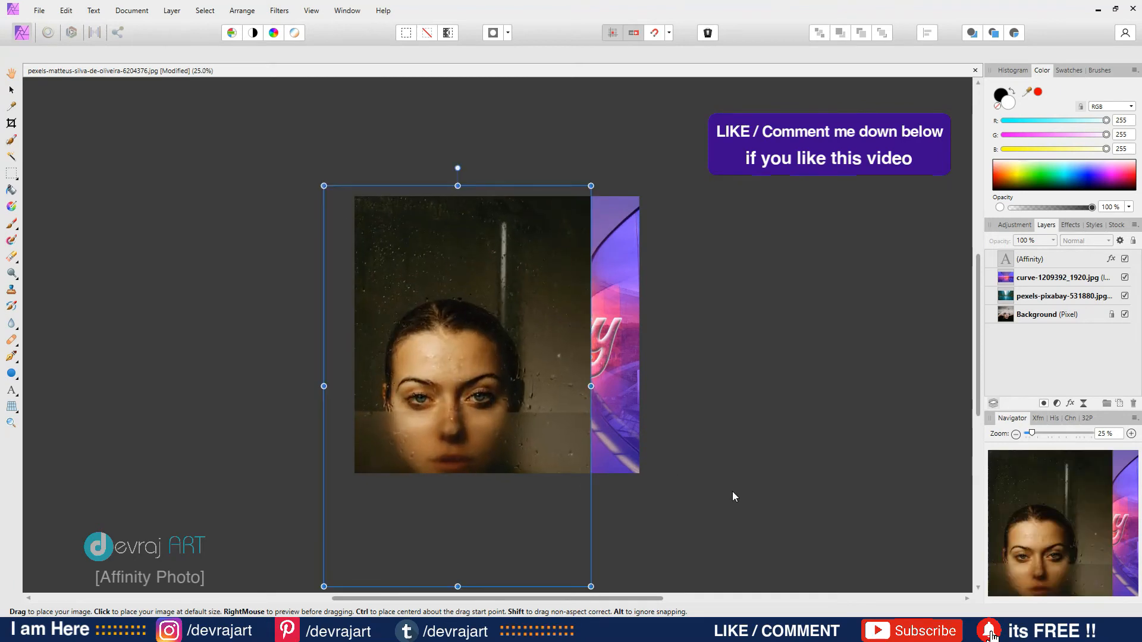
drag(591, 186, 647, 102)
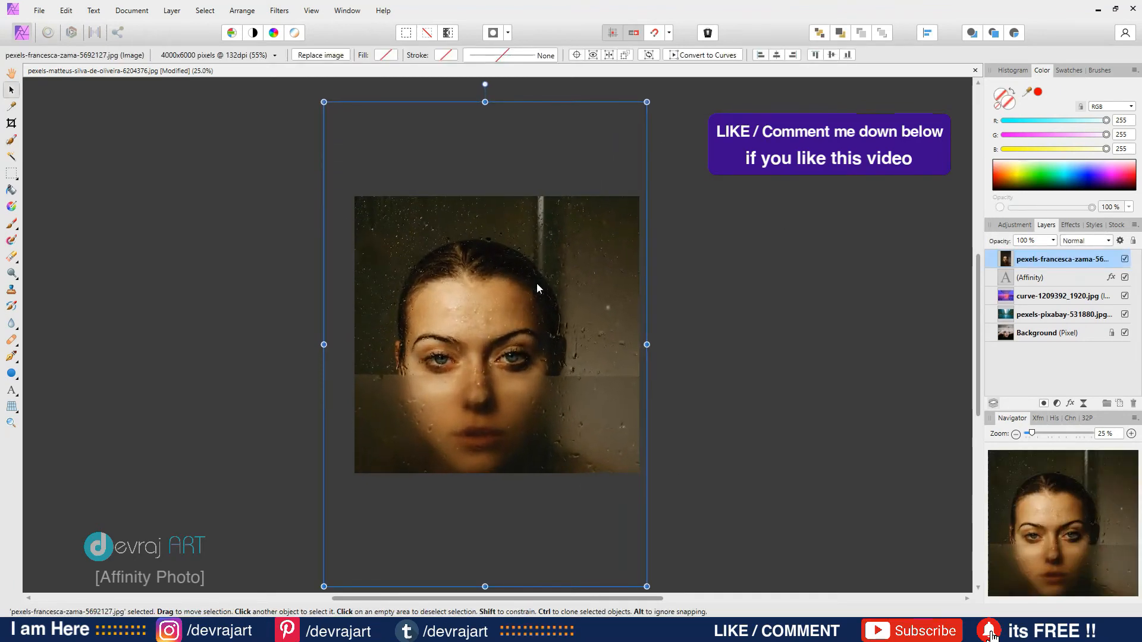
drag(536, 283, 551, 283)
click(721, 286)
Move the portrait image layer directly below the Affinity text layer
click(1016, 261)
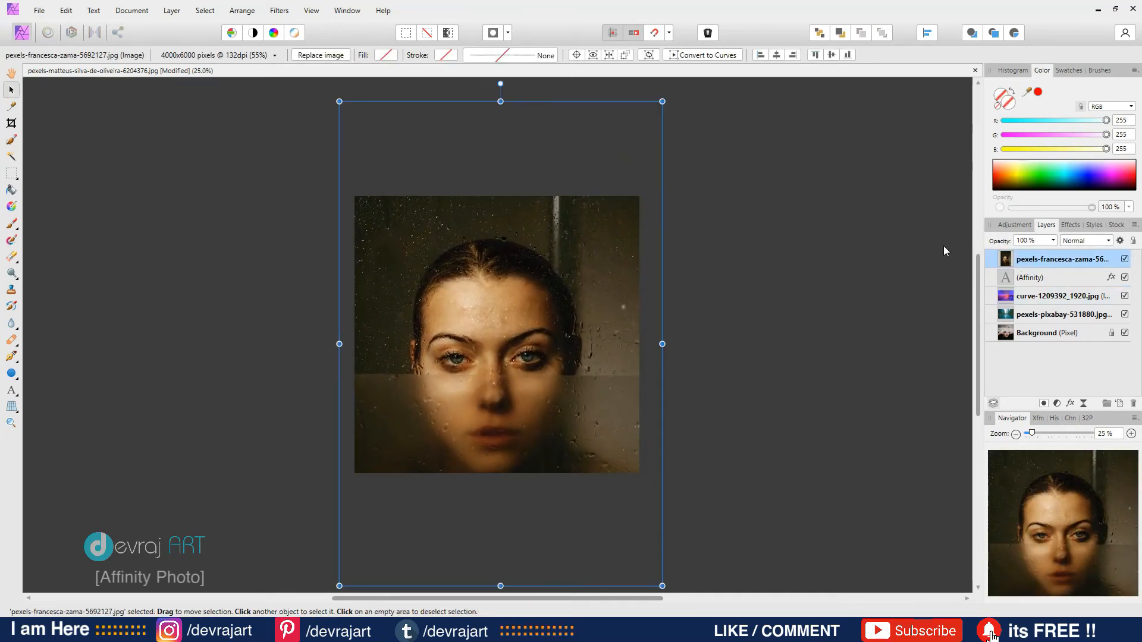
key(ctrl+[)
key(ctrl+0)
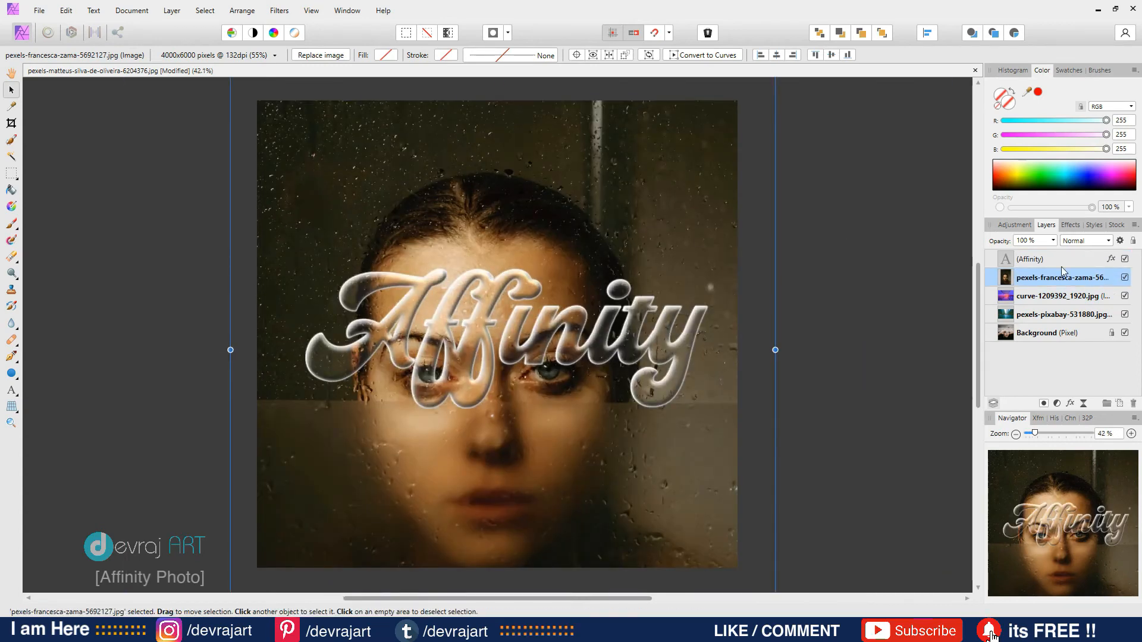
Shrink the Affinity text to about 360.3 pt and move it to the canvas's upper right corner
click(576, 330)
drag(575, 331, 610, 506)
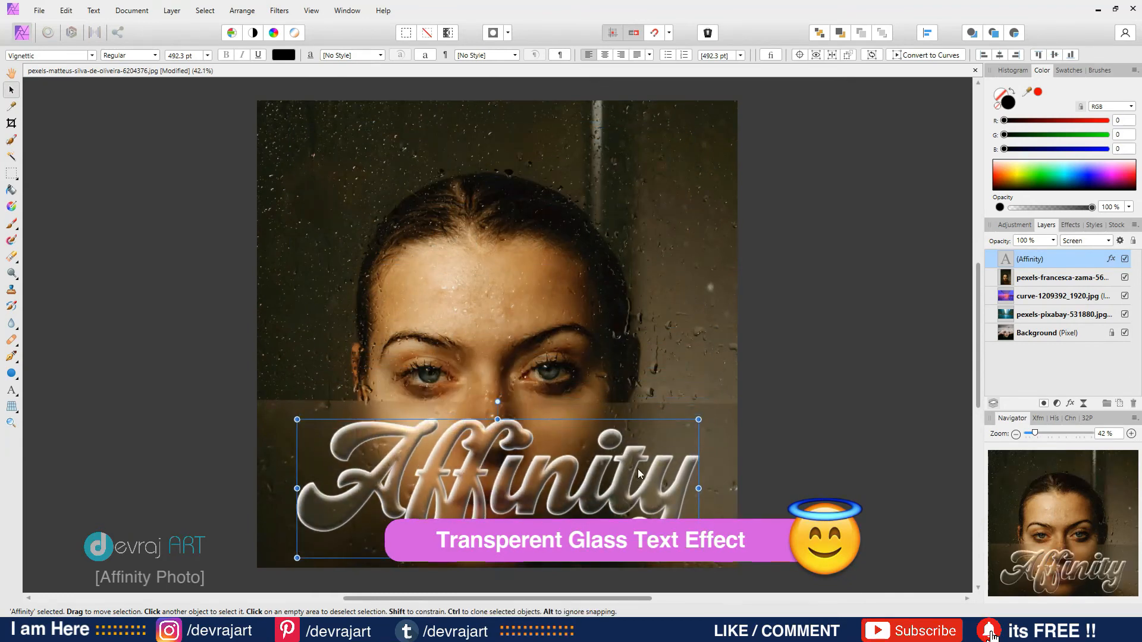
drag(698, 419, 651, 364)
drag(601, 394, 681, 153)
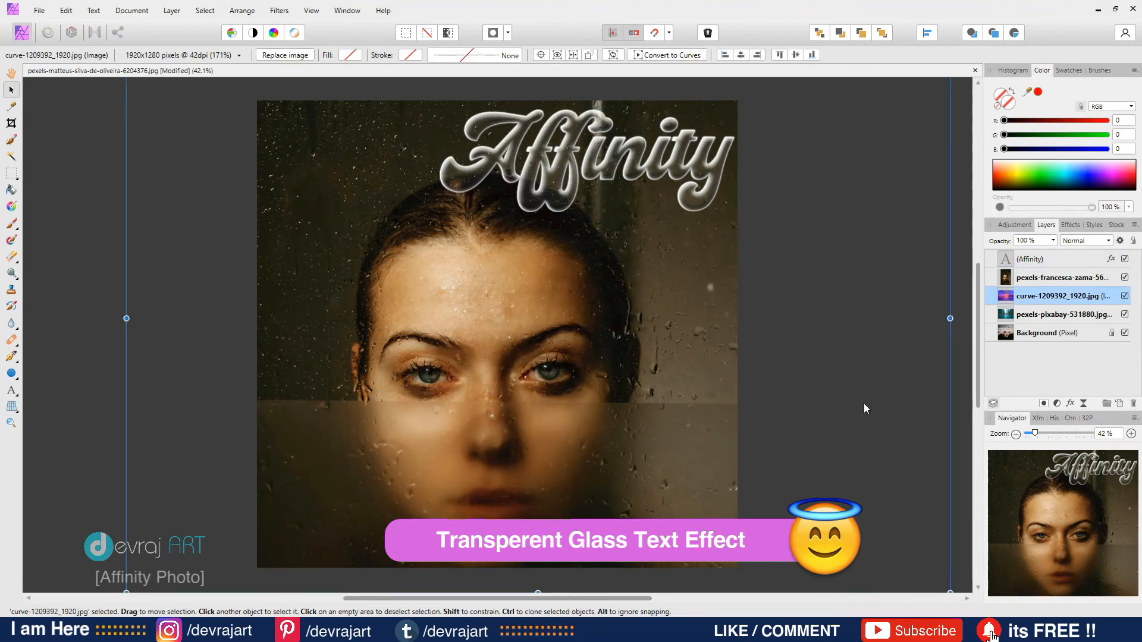
Move the Affinity text over the middle of the face and enlarge it to about 524 pt, nearly spanning the canvas width
drag(678, 179, 576, 469)
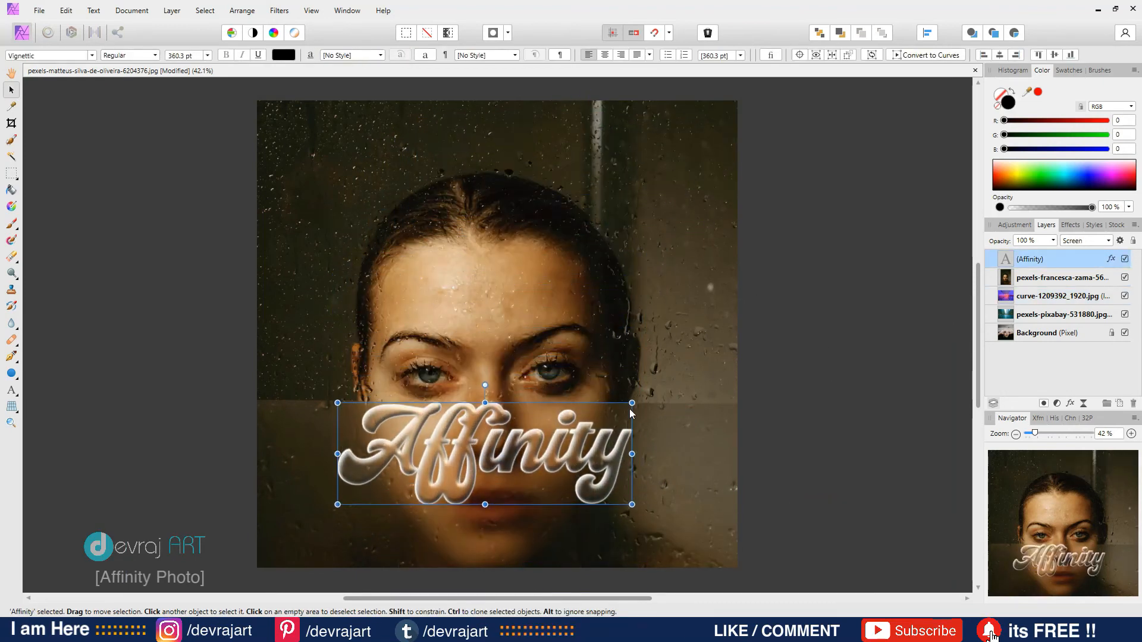
drag(633, 402, 696, 349)
drag(338, 378, 281, 347)
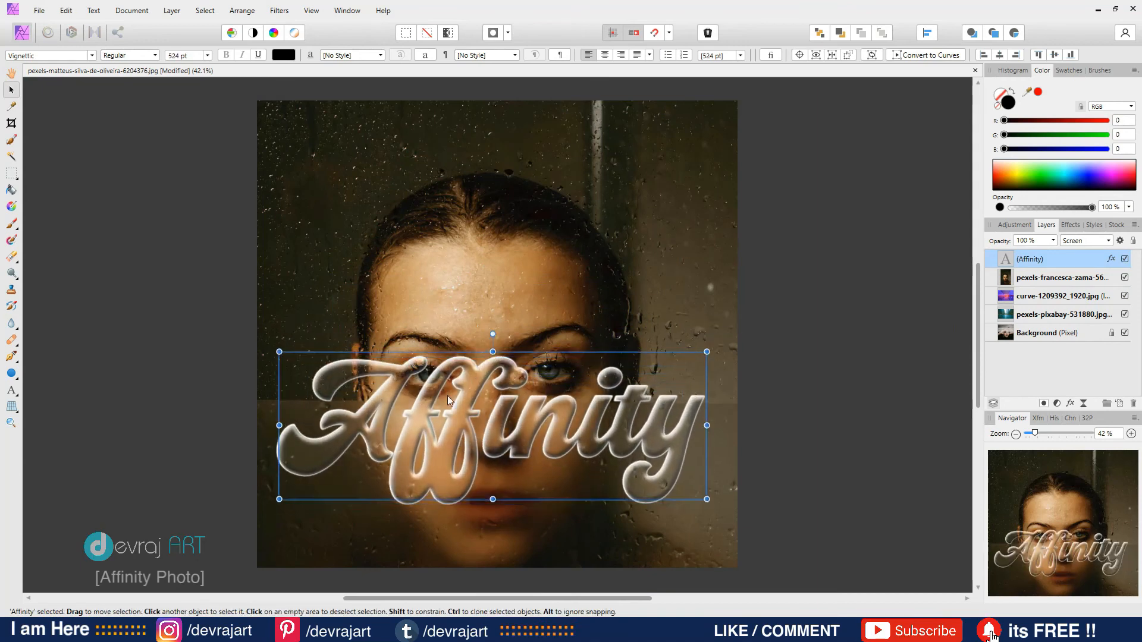
drag(447, 395, 453, 364)
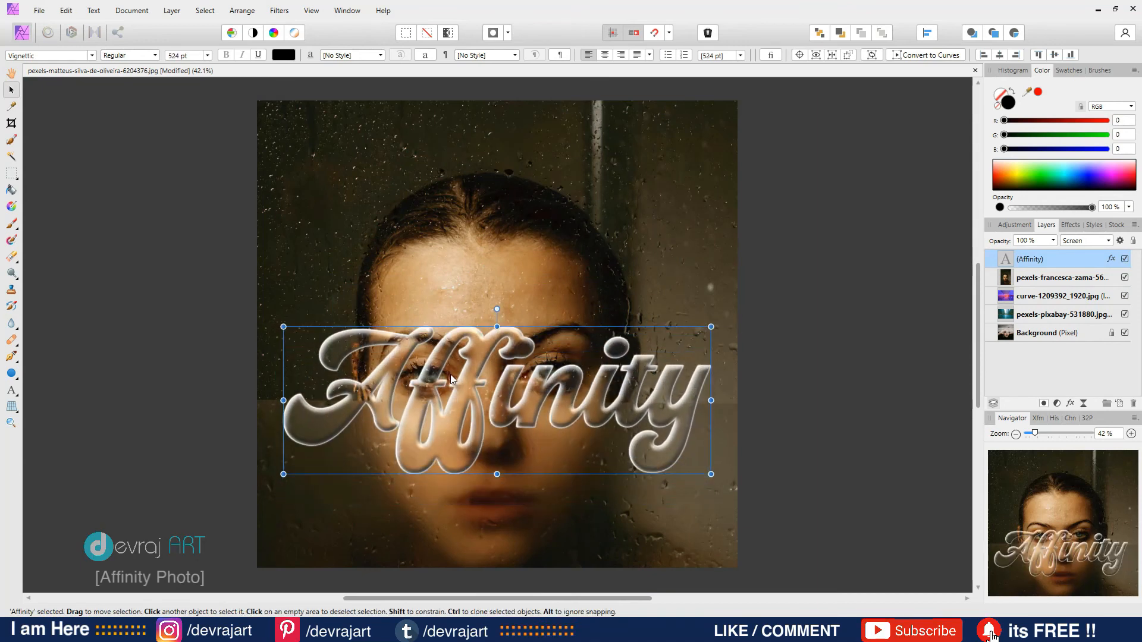
click(756, 352)
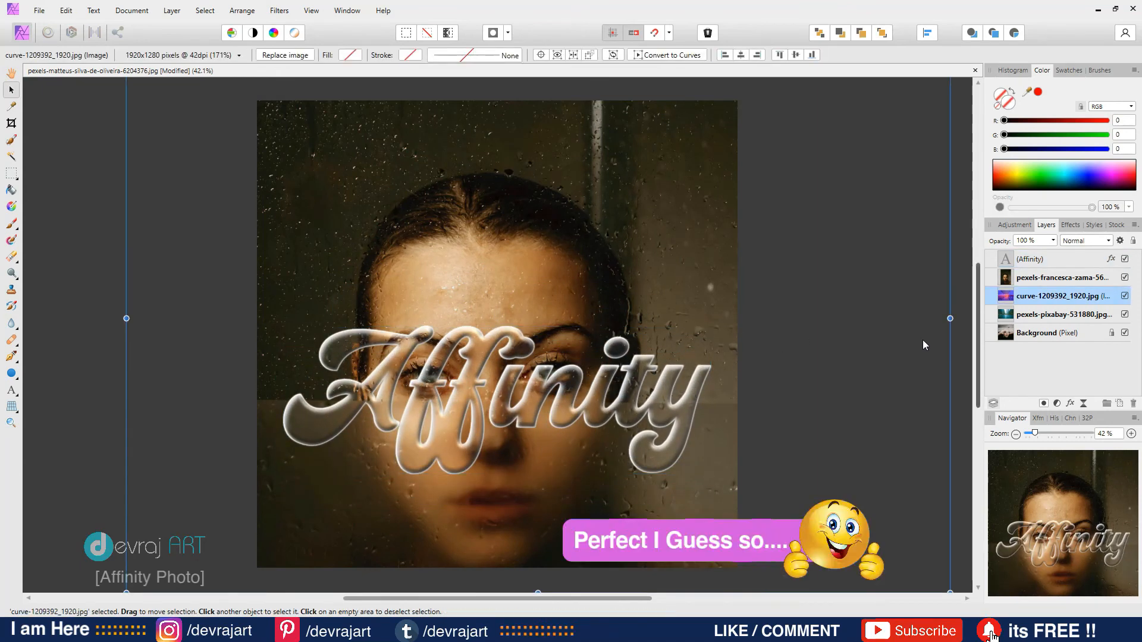
Hide the portrait and curve-1209392_1920 layers, compare the text with pexels-pixabay-531880 hidden and shown, leave that layer shown, and clear the selection
click(1125, 277)
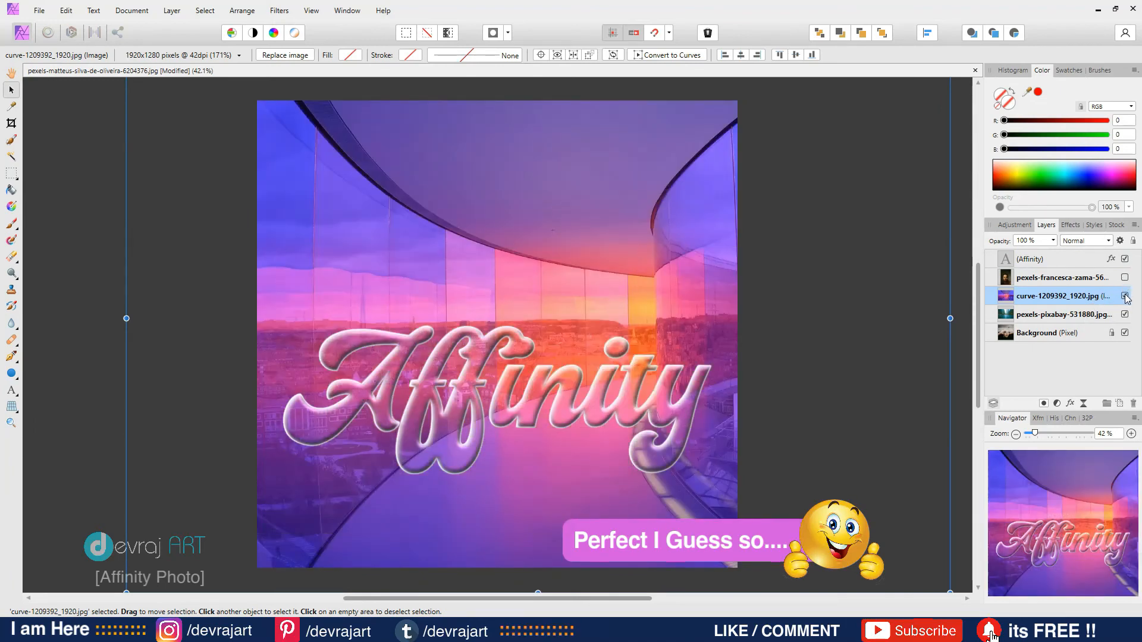
click(1125, 296)
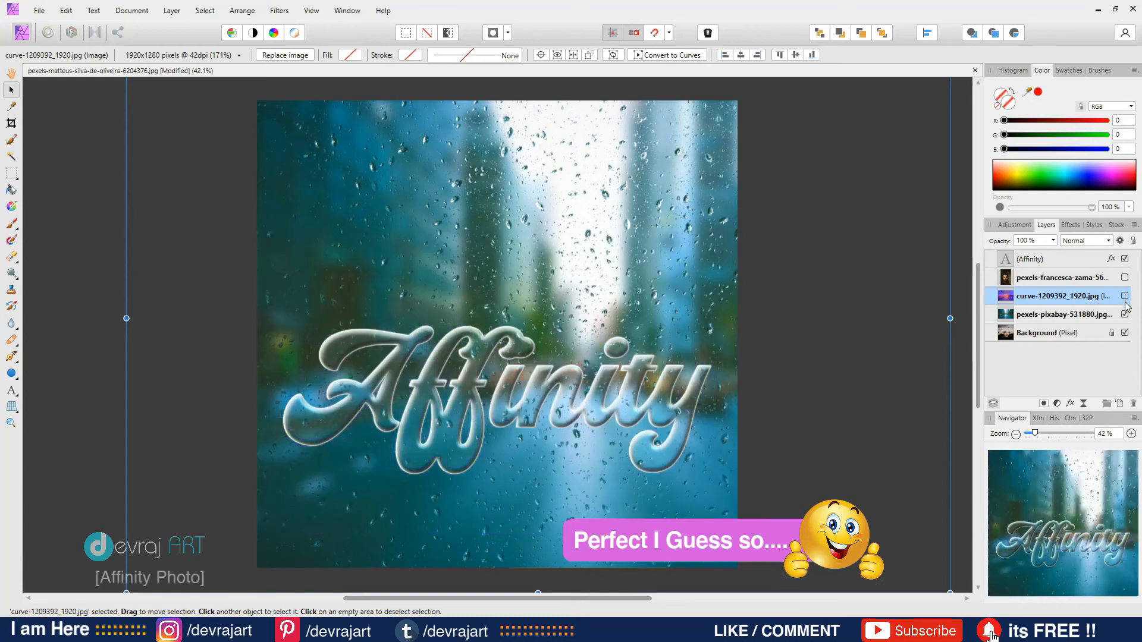
click(1124, 315)
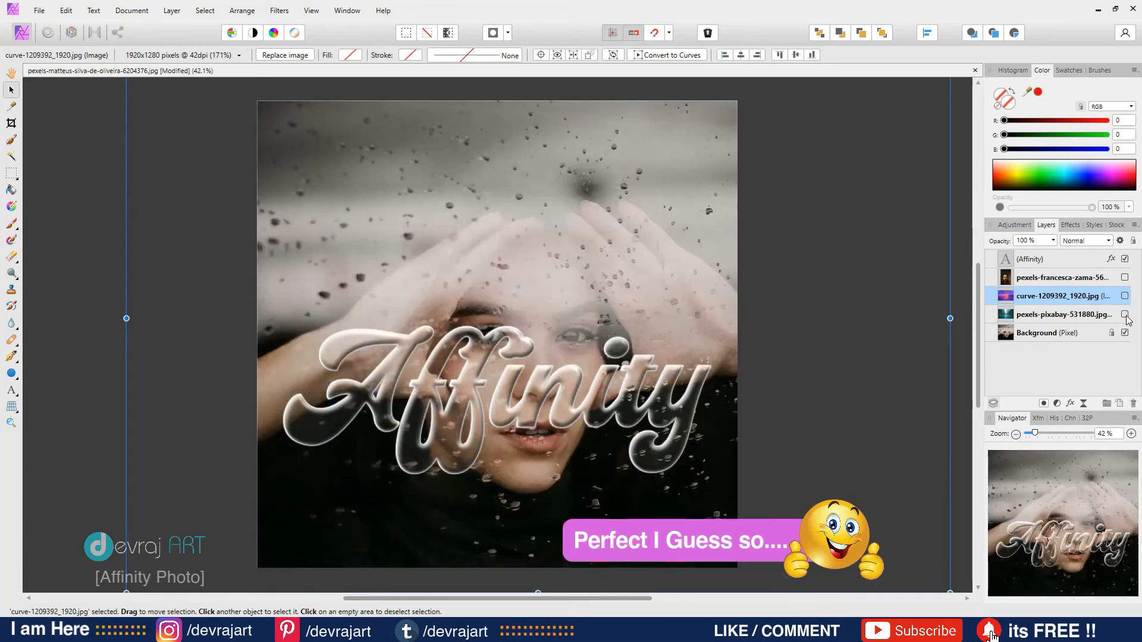
click(1125, 315)
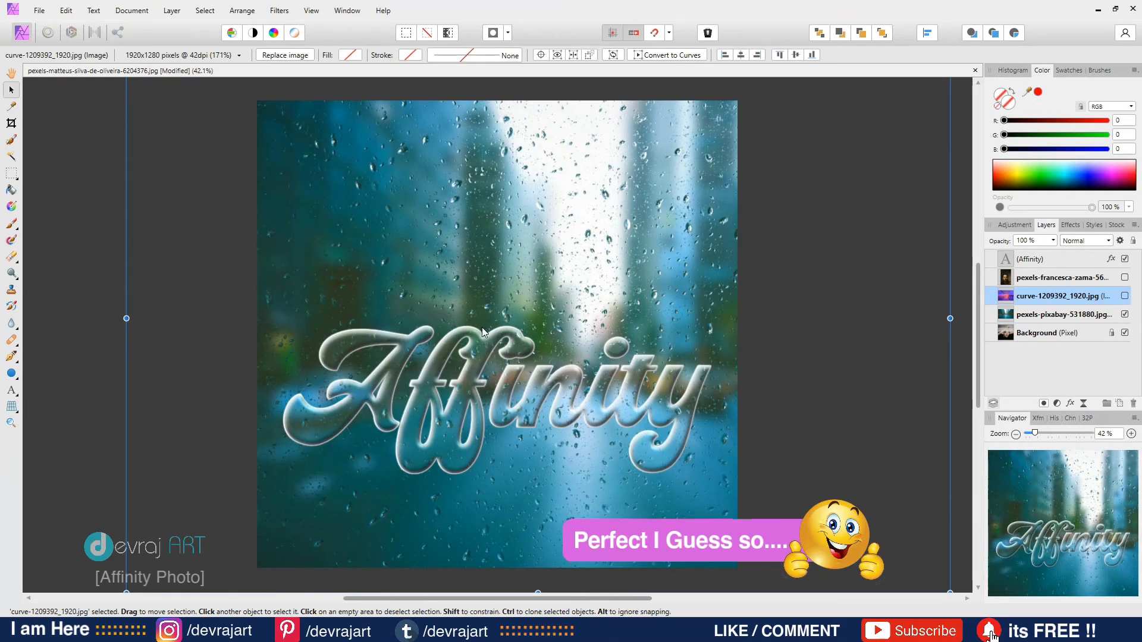
click(66, 270)
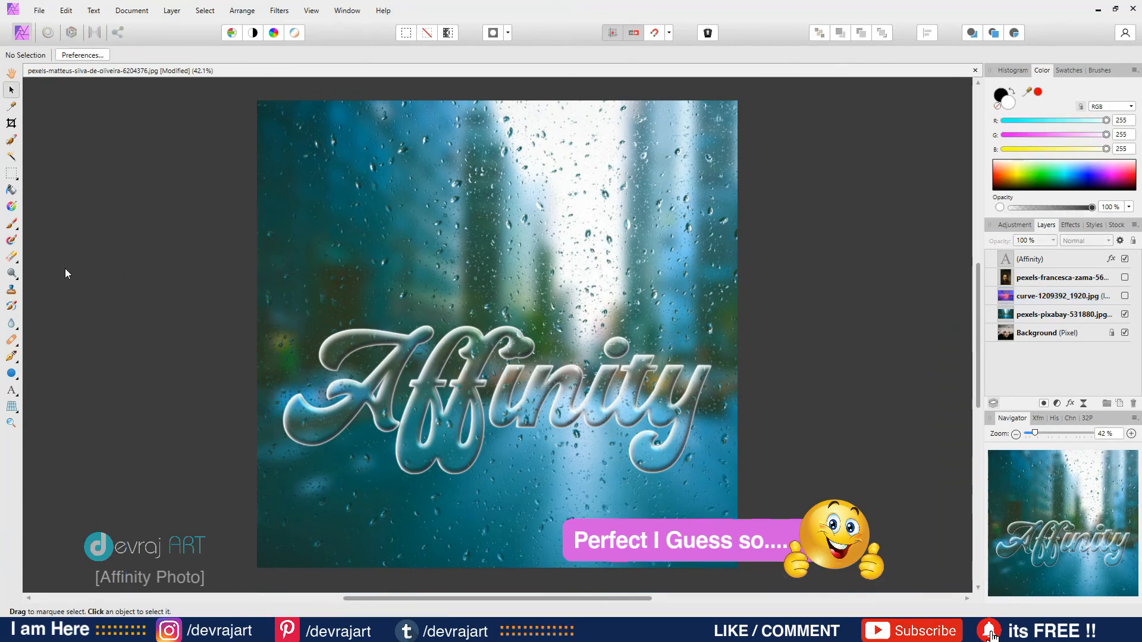